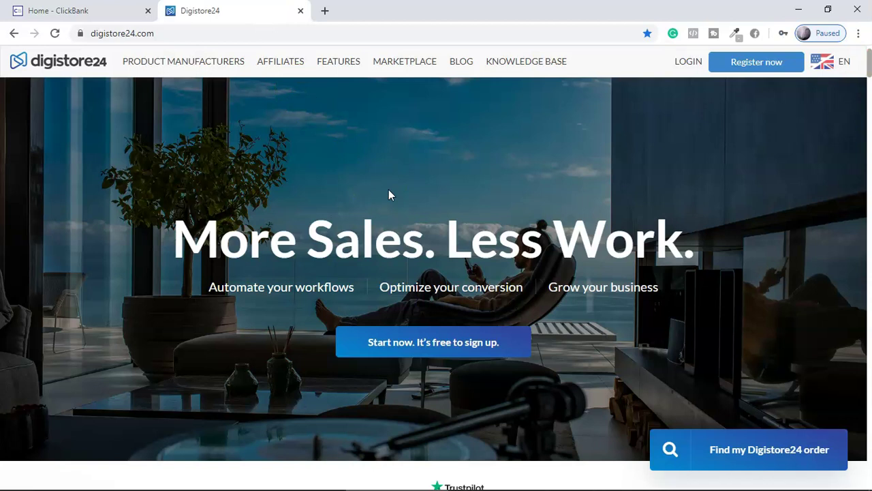
Review the Digistore24 homepage, from the Trustpilot rating and product types to the vendor, sales partner and affiliate marketplace sections
scroll(399, 195, "down", 4)
scroll(457, 218, "down", 1)
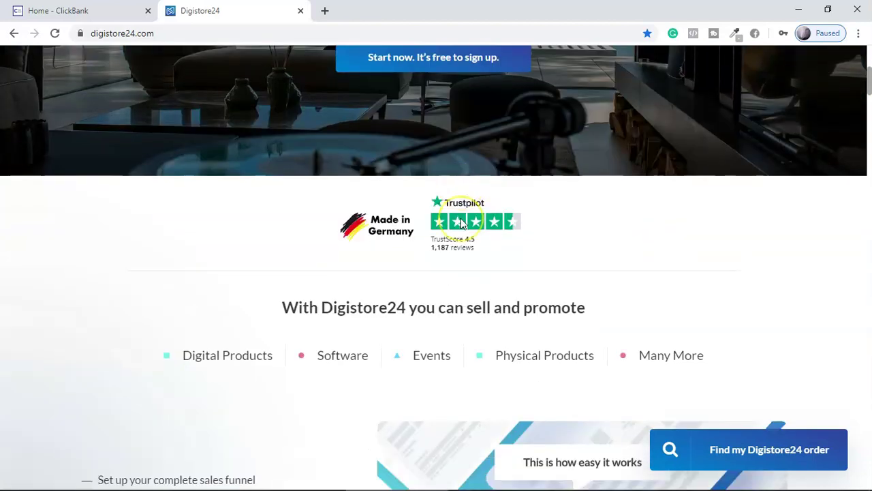
scroll(461, 222, "down", 8)
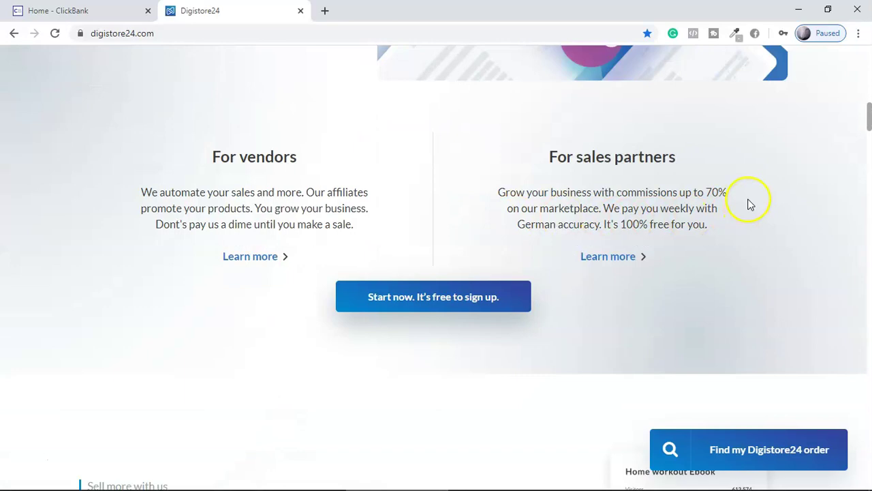
scroll(750, 205, "down", 5)
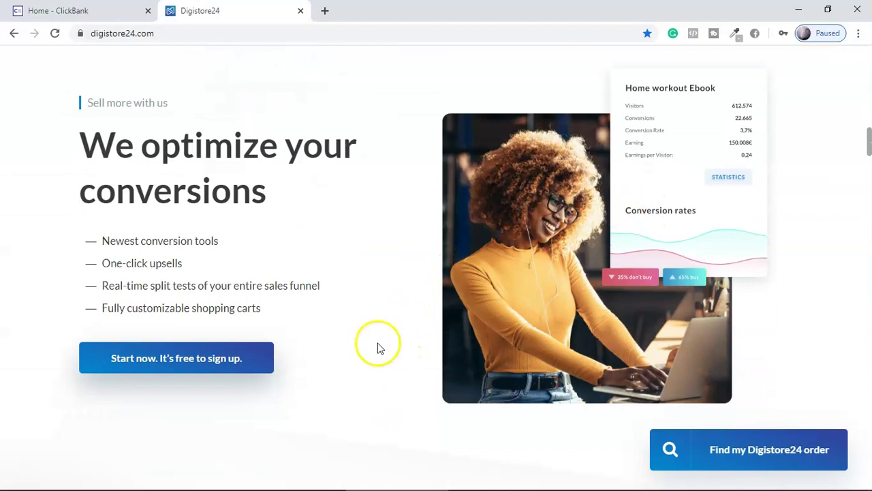
scroll(377, 351, "down", 6)
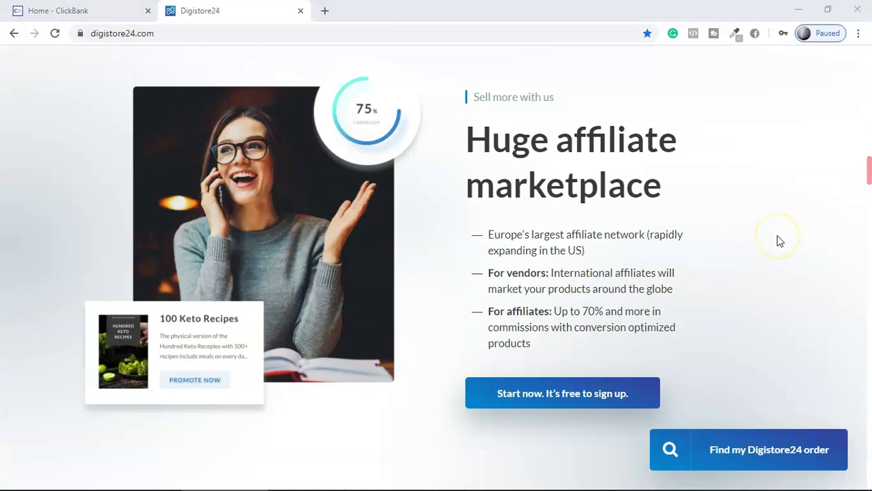
left_click(772, 242)
scroll(758, 251, "down", 2)
scroll(763, 252, "down", 3)
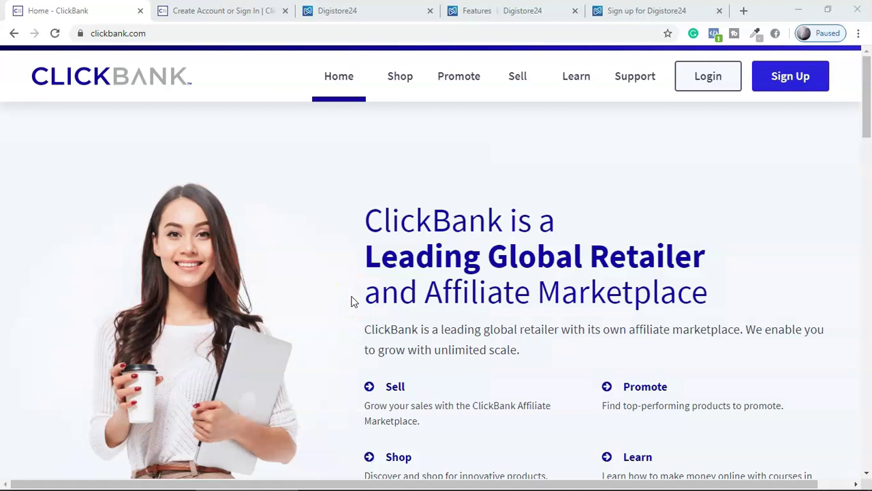
Switch to the ClickBank homepage and read through to the Empowering Entrepreneurs figures
scroll(353, 302, "down", 6)
scroll(356, 302, "down", 1)
left_click(344, 232)
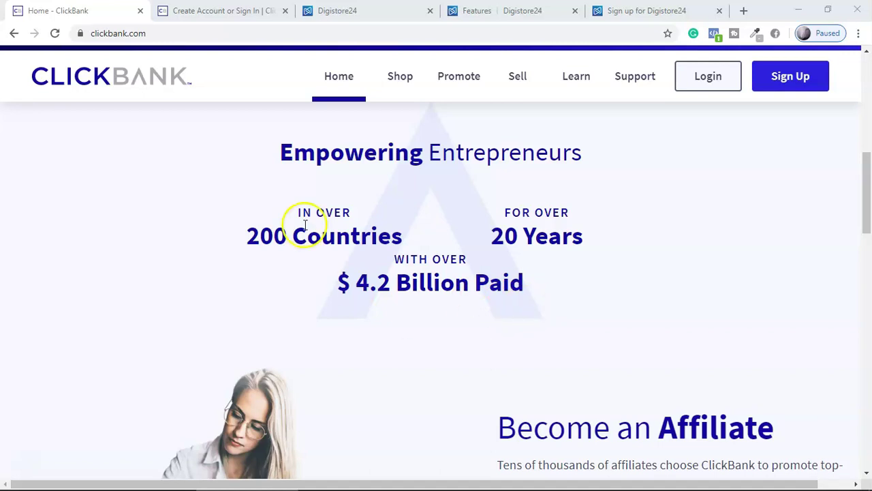
Go to ClickBank's Create Account page and open the list of available countries
left_click(249, 9)
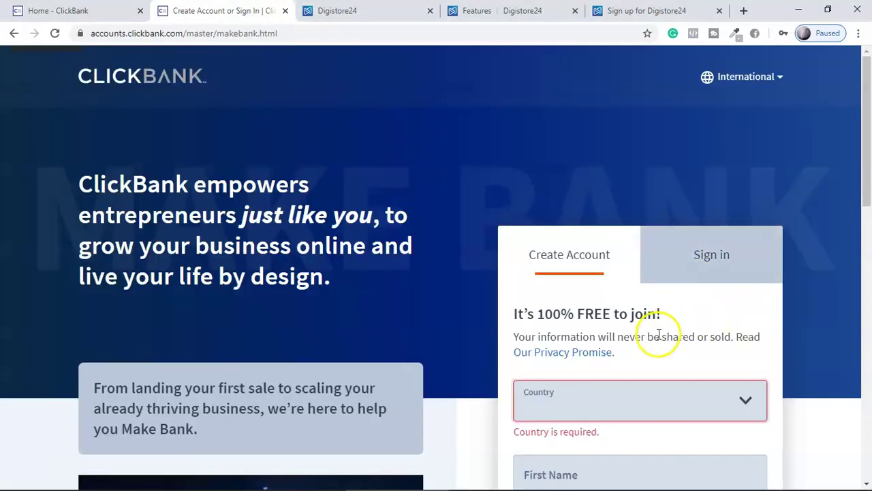
scroll(658, 334, "down", 3)
left_click(748, 223)
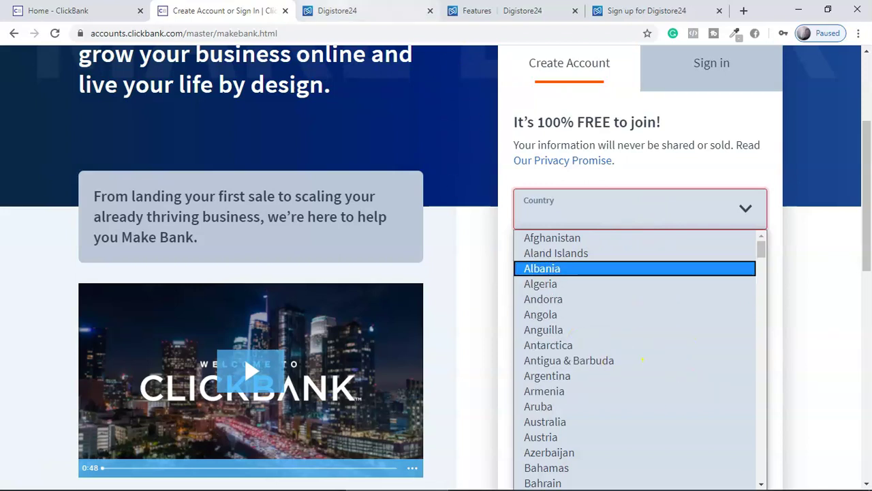
Return to the Digistore24 homepage and look through its sections as far as the supported integrations
left_click(340, 14)
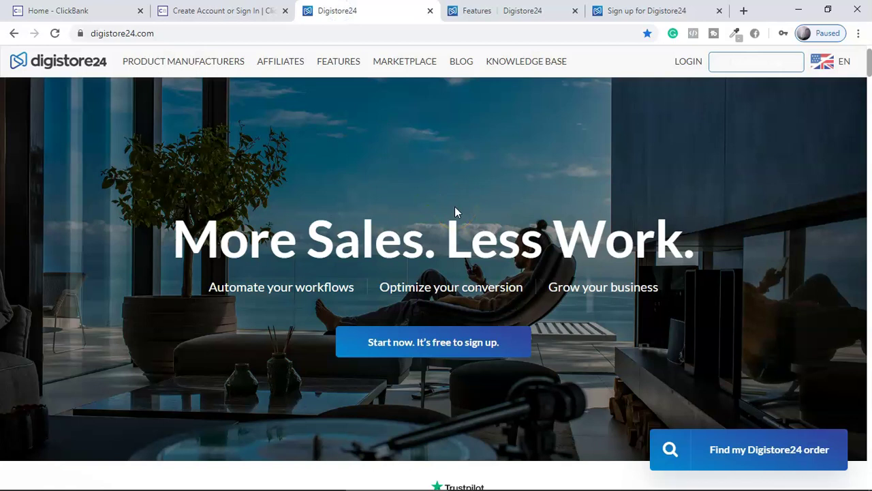
scroll(460, 213, "down", 4)
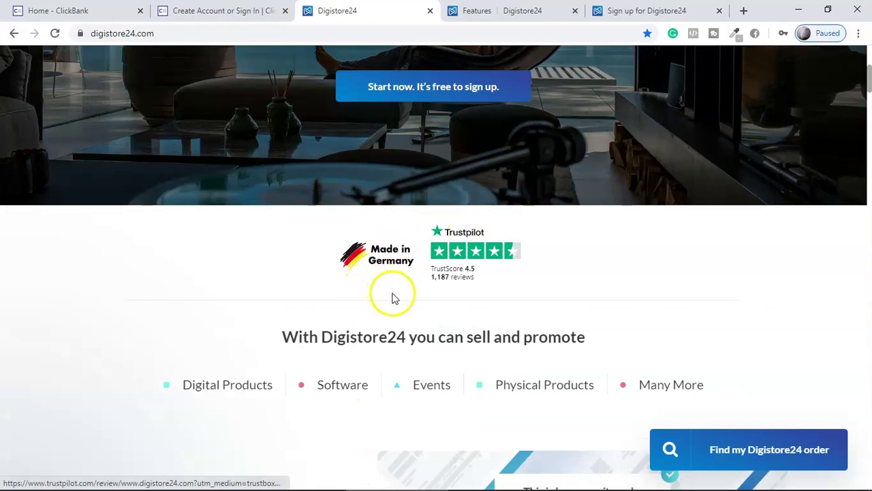
scroll(591, 261, "down", 3)
scroll(593, 262, "down", 10)
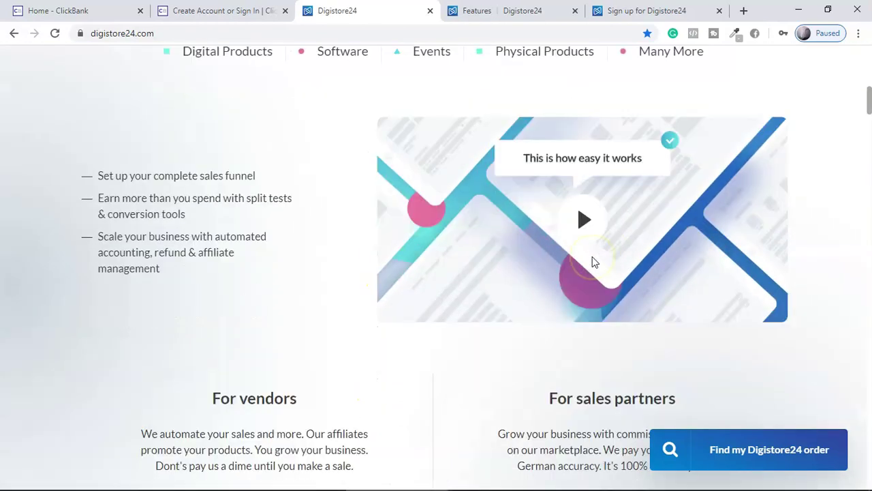
scroll(565, 264, "down", 15)
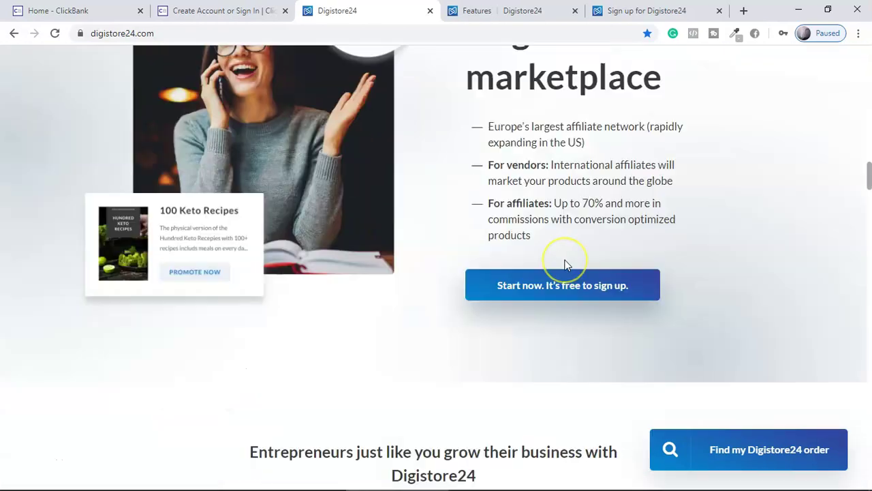
scroll(565, 264, "down", 15)
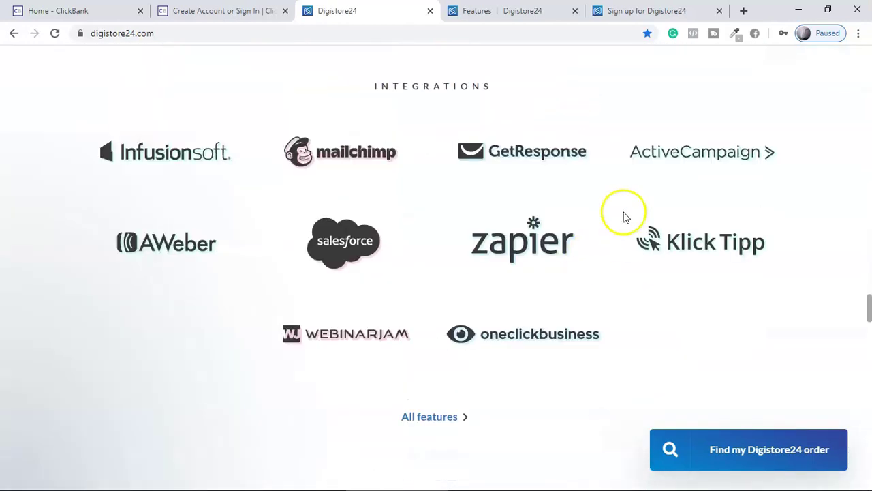
Examine Digistore24's features page, covering payments, order form, products, autoresponder and membership integrations, and transaction costs
left_click(486, 13)
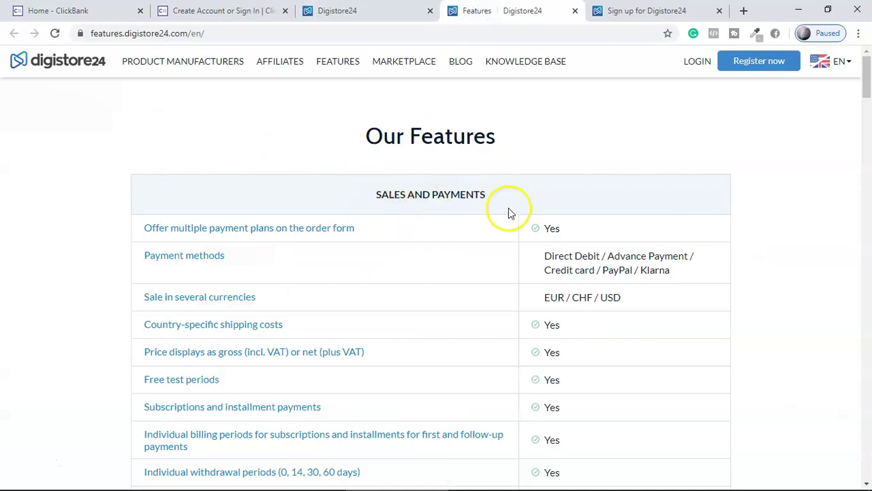
scroll(468, 225, "down", 2)
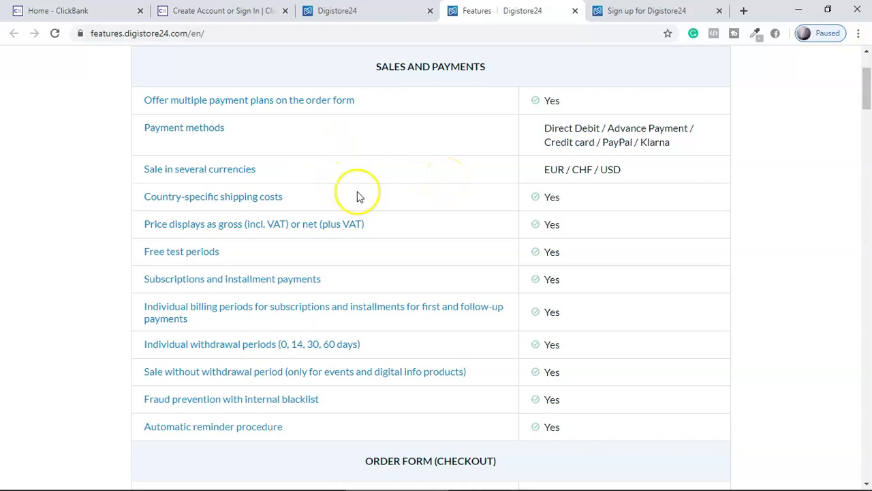
scroll(493, 275, "down", 1)
scroll(493, 275, "down", 15)
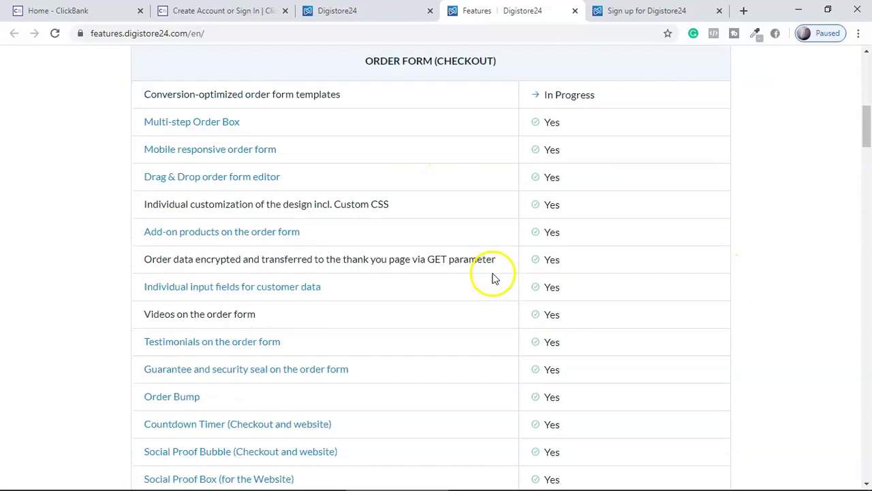
scroll(496, 279, "down", 11)
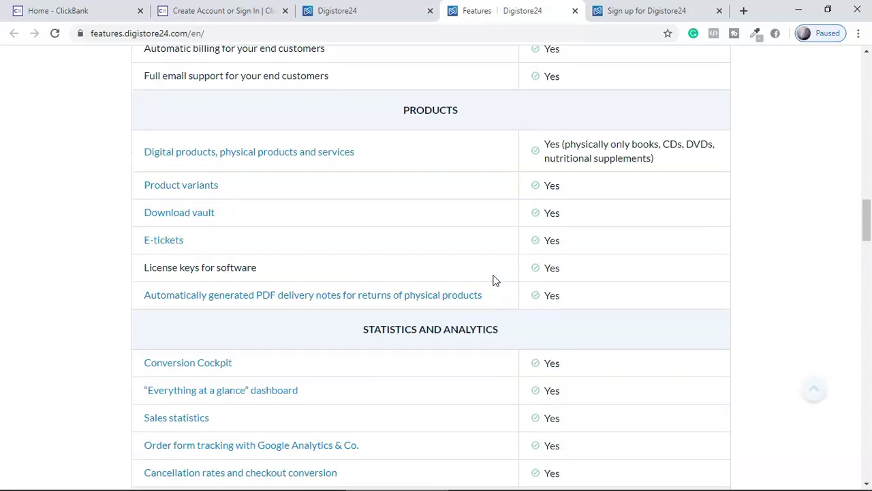
scroll(495, 279, "down", 3)
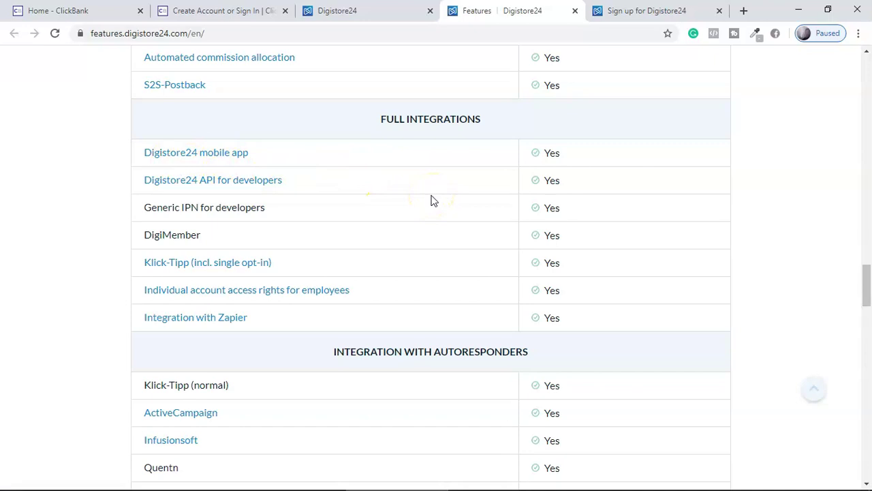
scroll(433, 202, "down", 4)
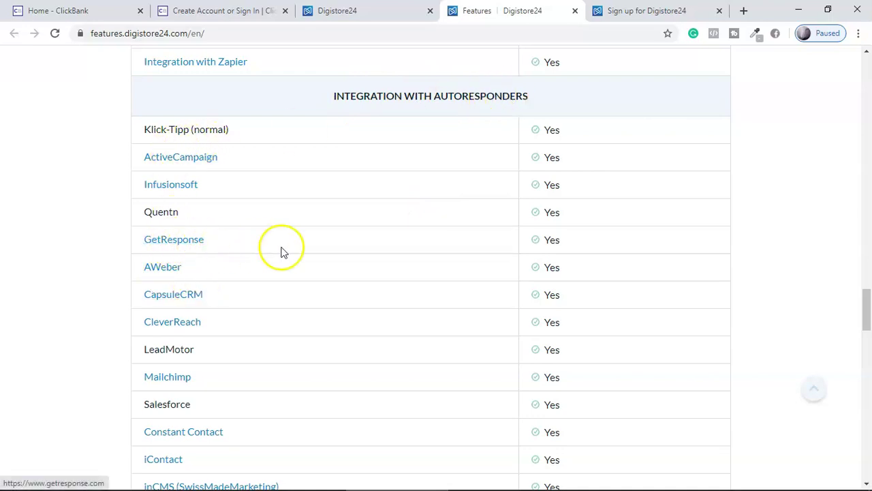
scroll(259, 249, "down", 6)
scroll(314, 257, "down", 7)
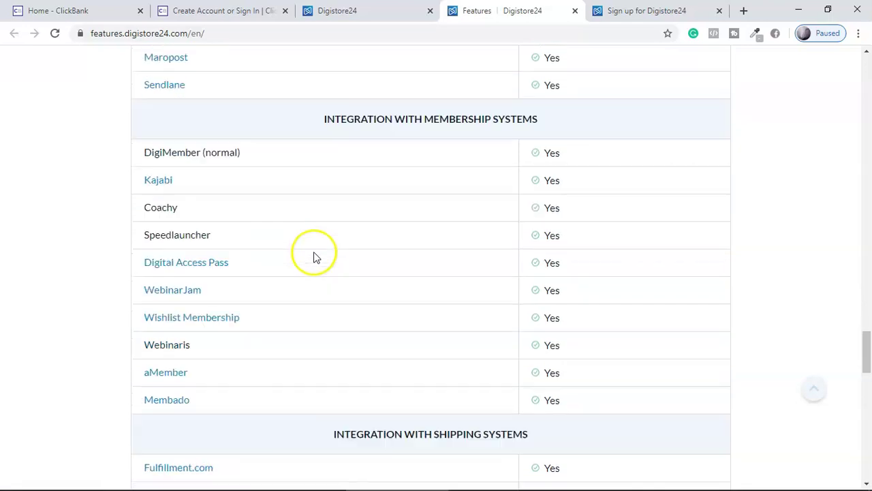
scroll(313, 257, "down", 2)
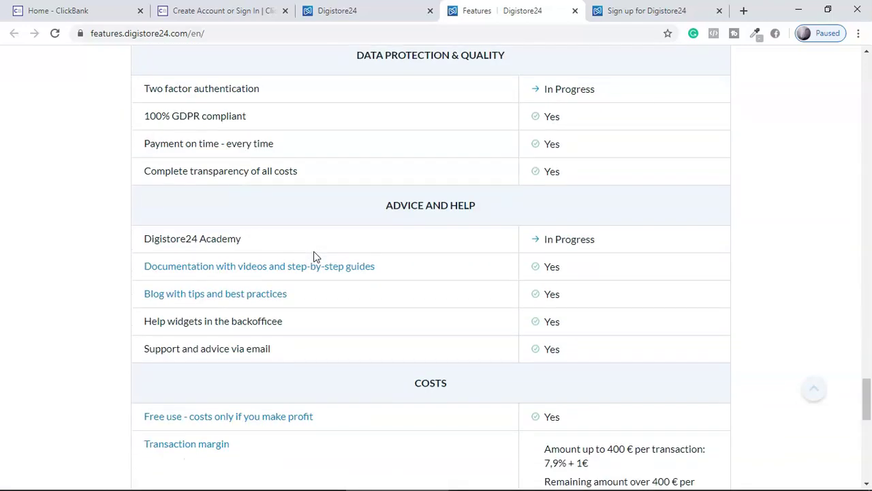
scroll(411, 296, "down", 7)
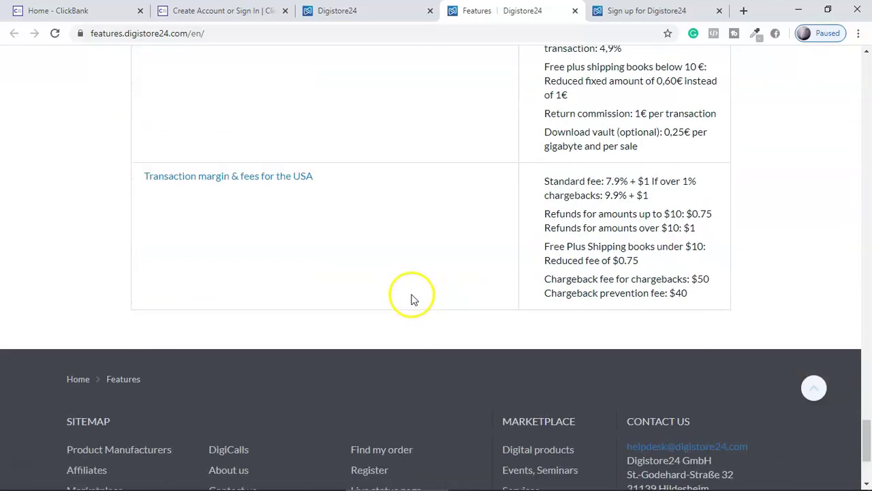
Go to the Digistore24 sign-up page and choose to sign up as an affiliate
left_click(651, 12)
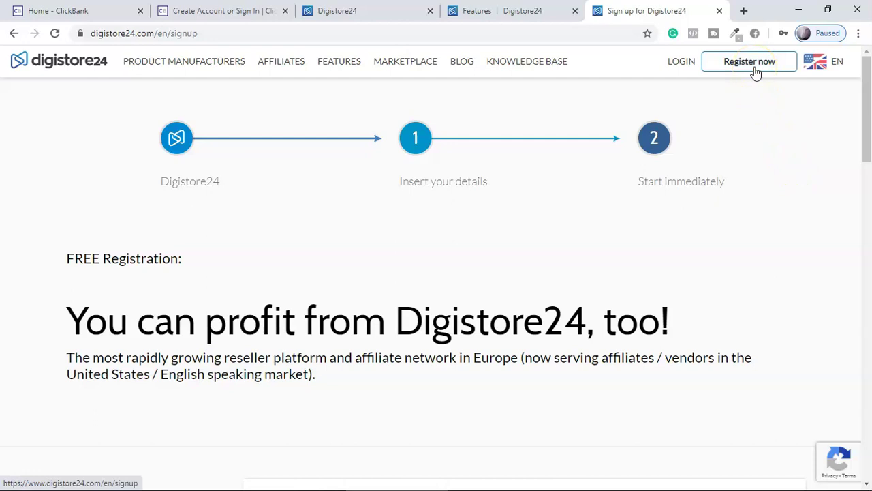
scroll(493, 228, "down", 6)
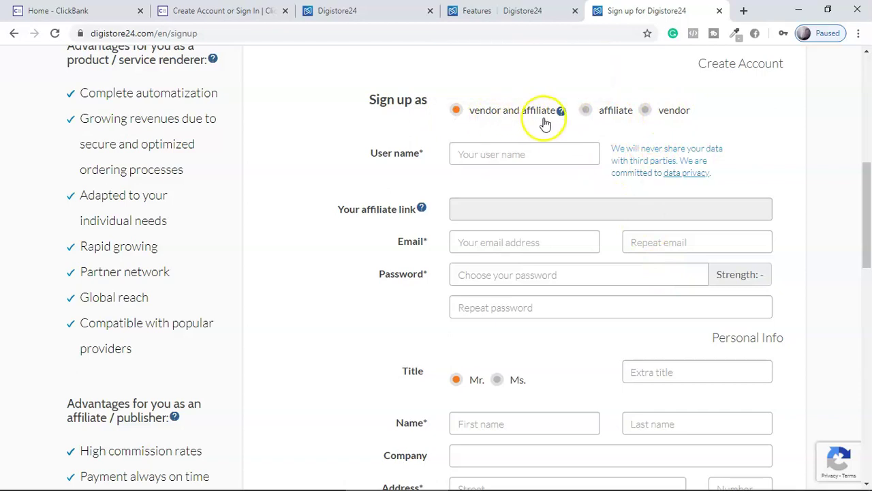
left_click(588, 111)
left_click(587, 111)
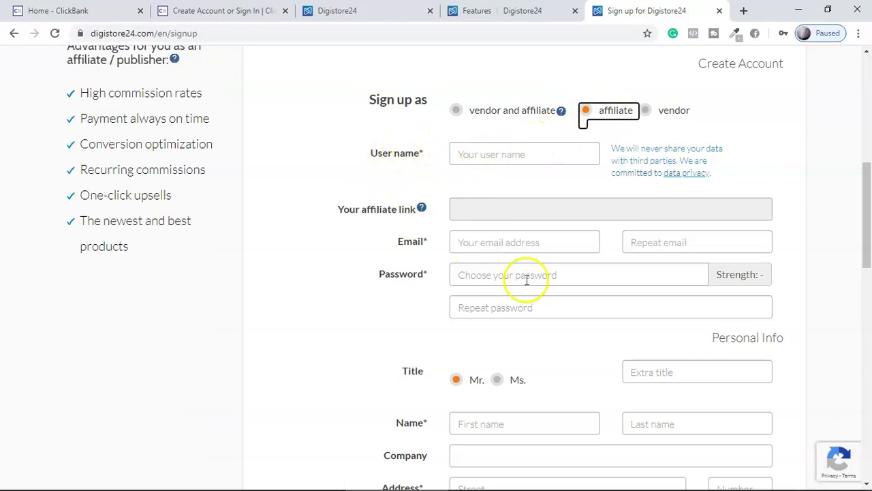
Enter the account user name in the registration form so the affiliate link is generated
left_click(463, 156)
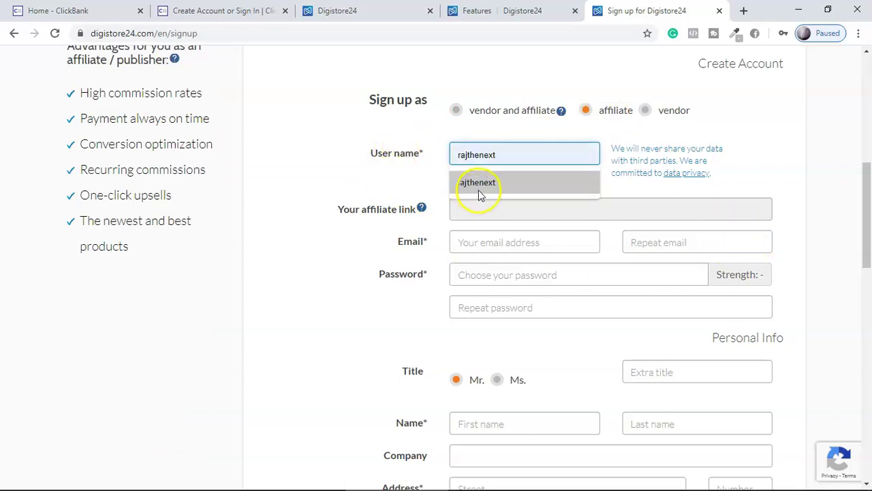
left_click(478, 184)
double_click(466, 150)
type("raithenext")
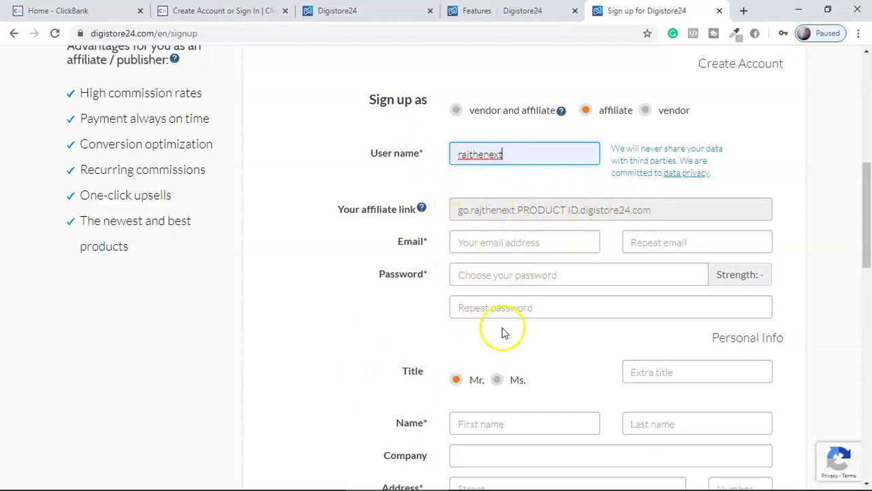
Review the personal info fields of the registration form and check which countries the Country list offers, including Nigeria
scroll(502, 332, "down", 3)
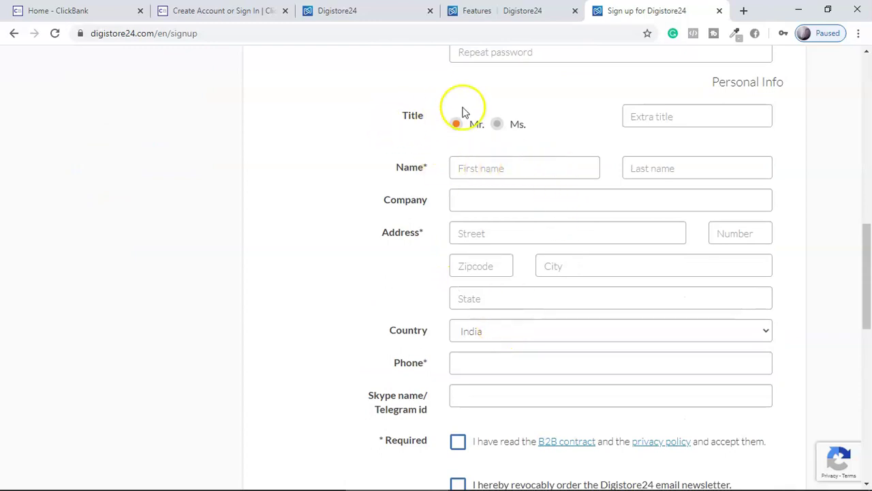
scroll(477, 150, "down", 1)
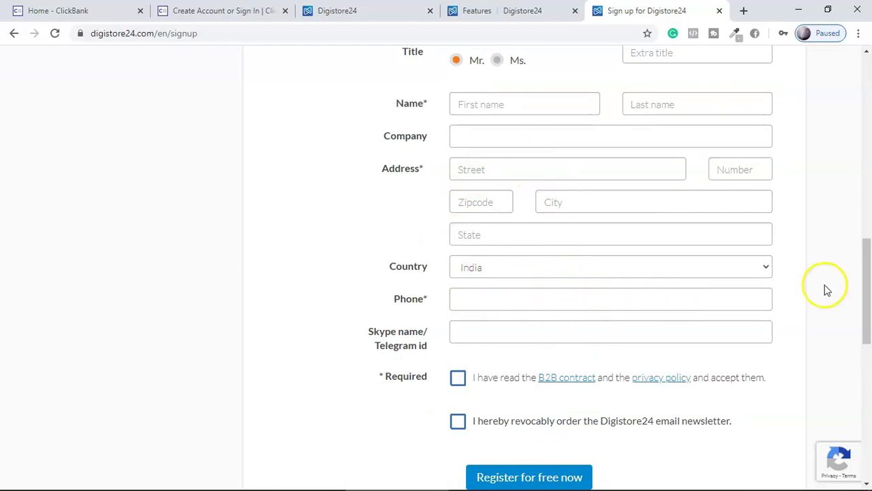
left_click(534, 271)
scroll(579, 184, "down", 15)
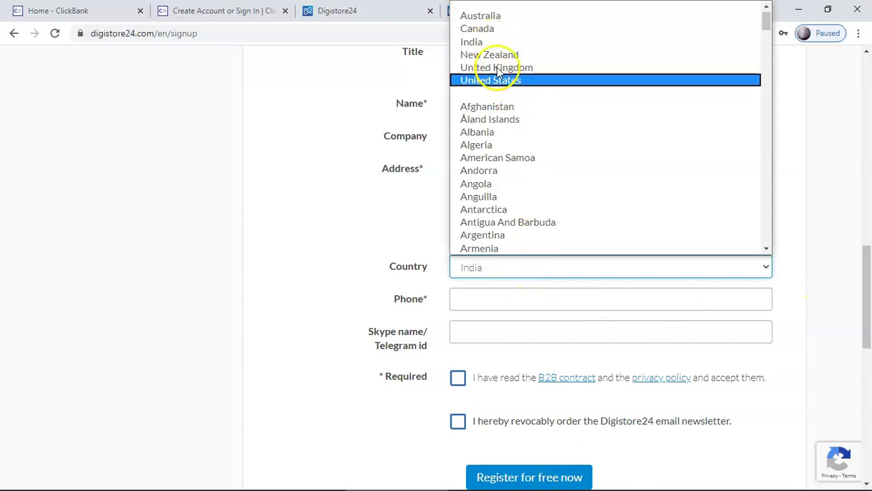
scroll(565, 187, "down", 7)
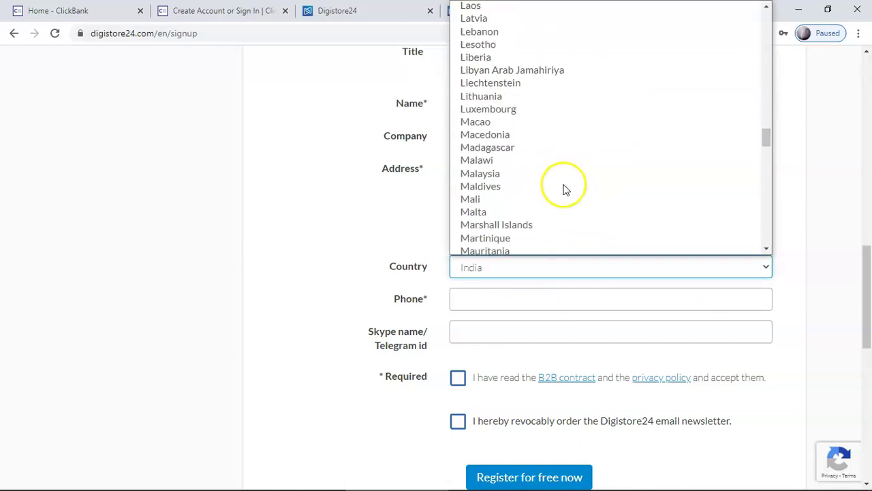
scroll(525, 197, "down", 5)
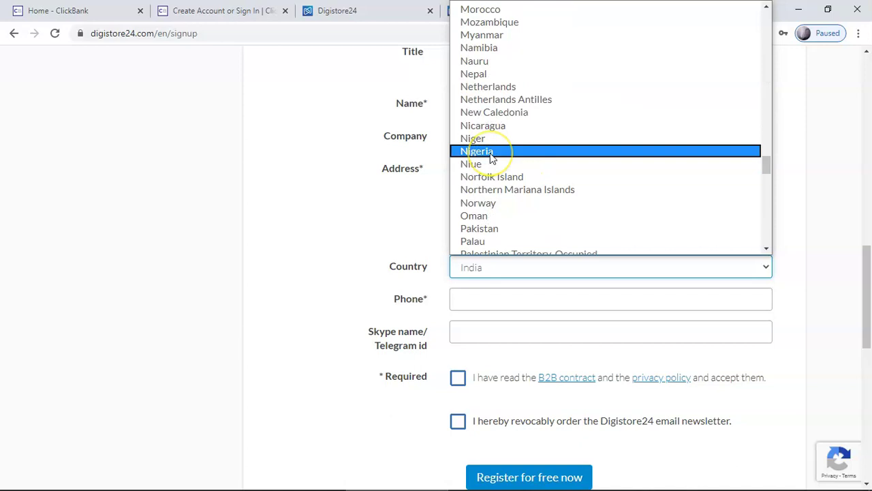
left_click(356, 223)
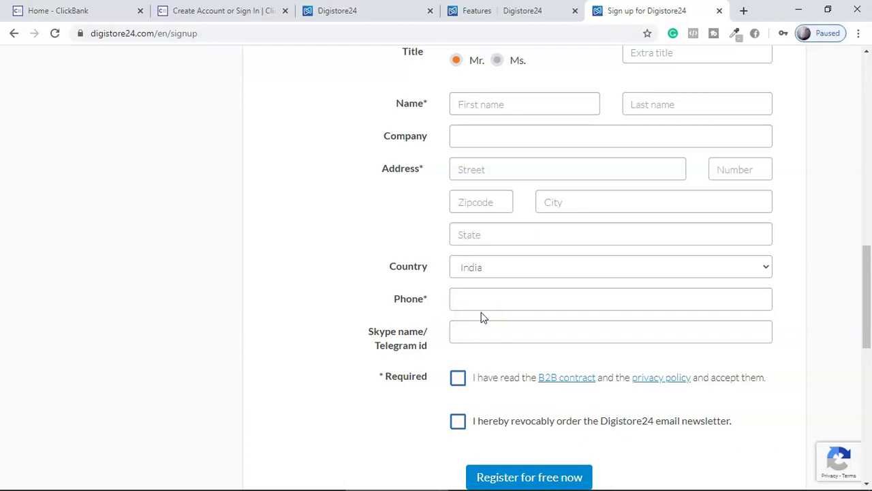
Leave the registration form and log in to the existing Digistore24 affiliate account with the saved credentials
left_click(539, 476)
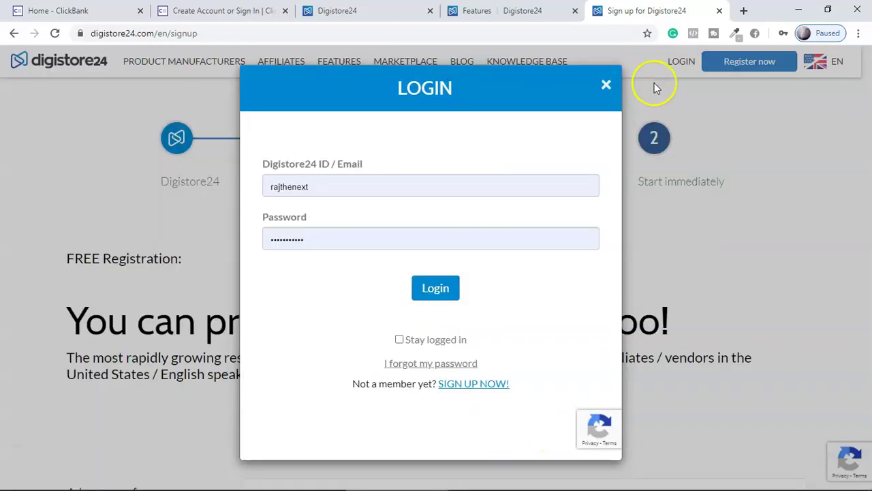
left_click(434, 293)
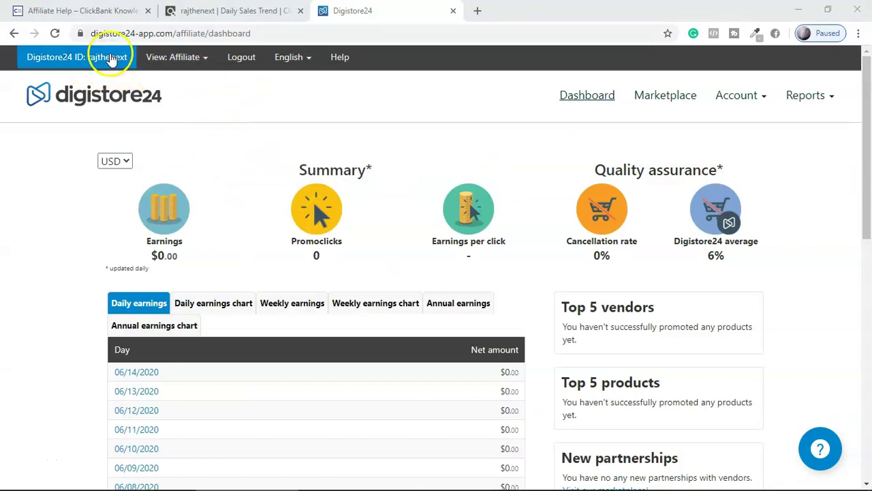
Check the Vendor and Affiliate view options and review the Summary and Quality assurance metrics on the Digistore24 dashboard
left_click(206, 63)
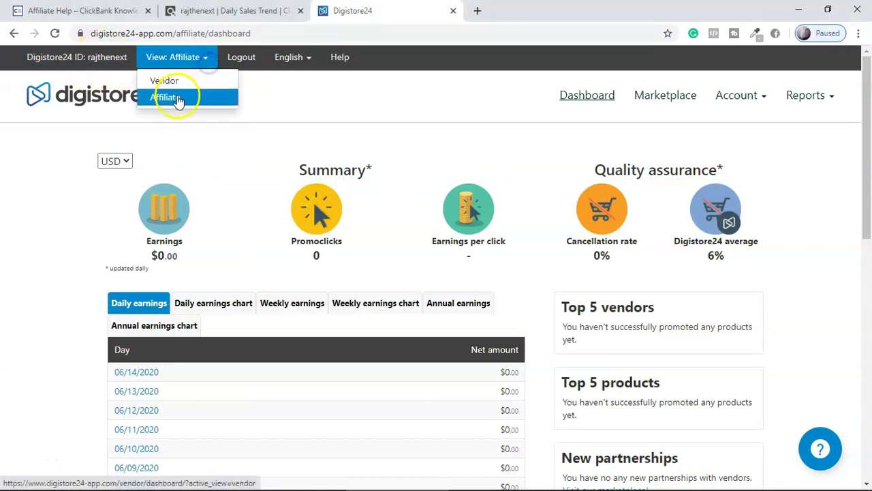
left_click(278, 94)
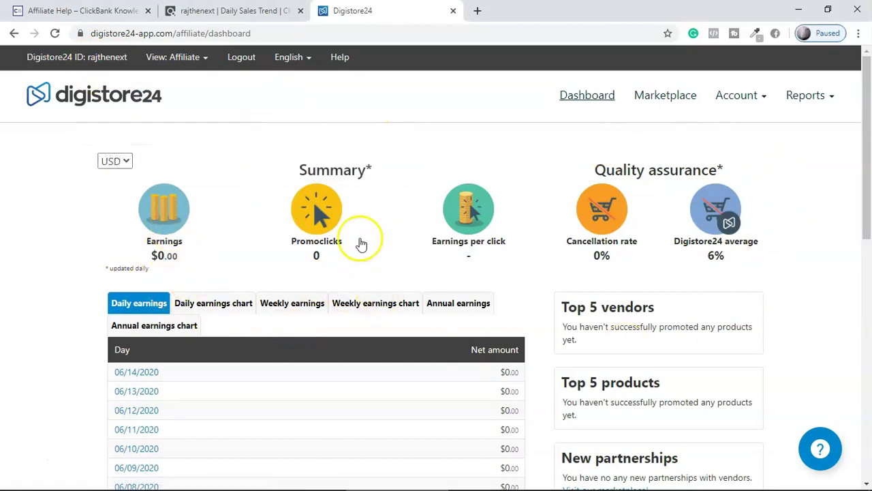
mouse_move(503, 233)
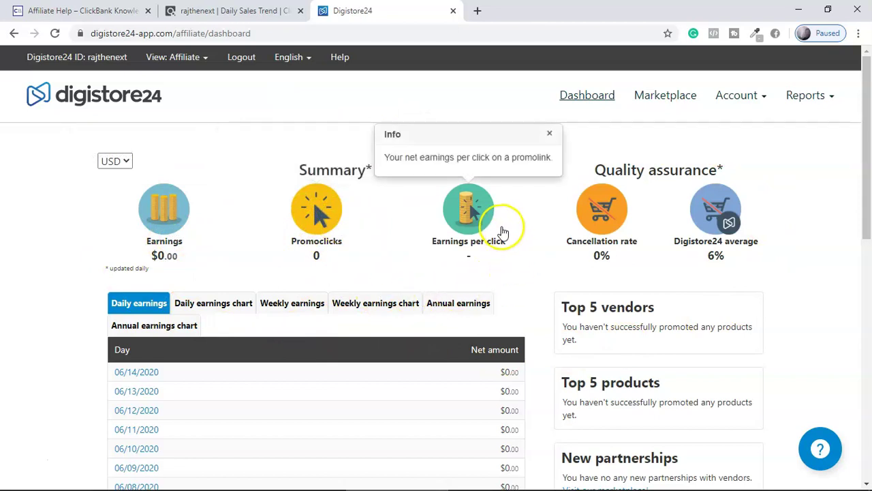
mouse_move(626, 265)
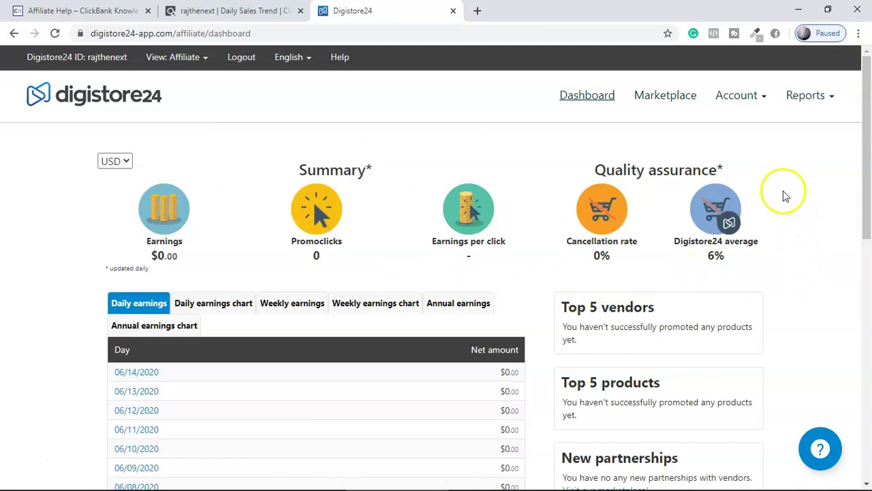
mouse_move(702, 186)
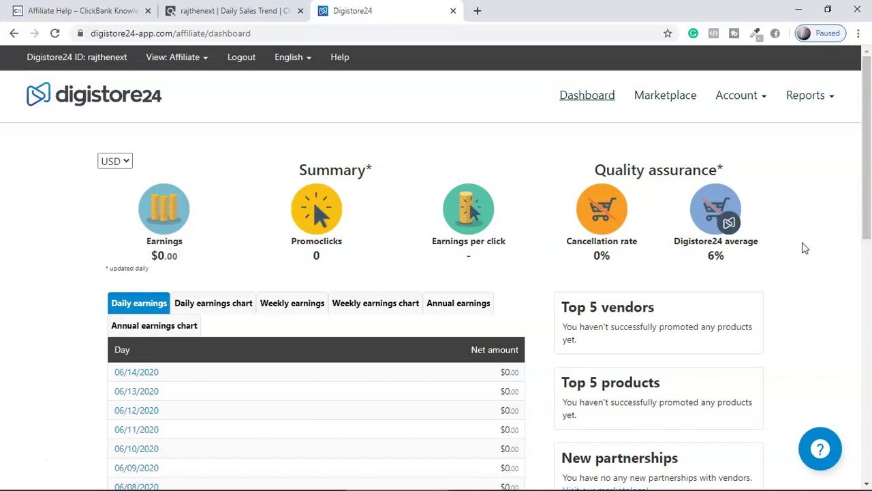
Look through the Daily earnings table on the dashboard and display the Daily earnings chart
scroll(273, 306, "down", 2)
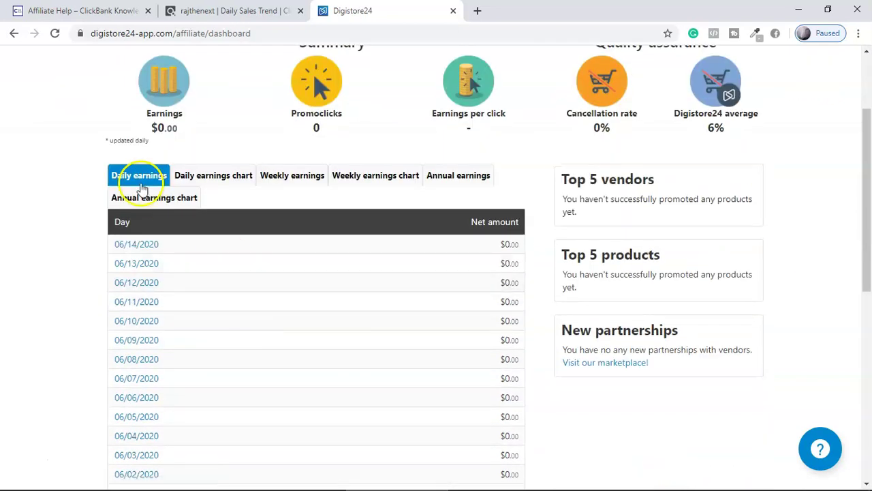
scroll(218, 286, "down", 5)
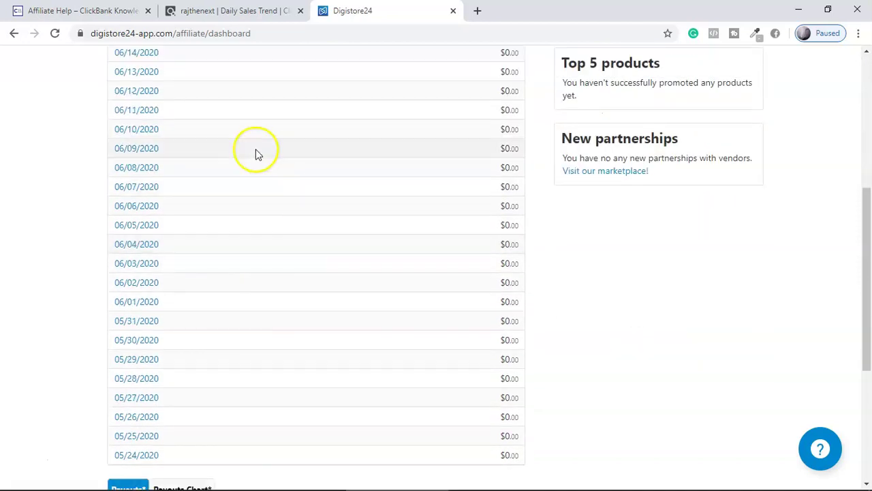
scroll(239, 293, "up", 7)
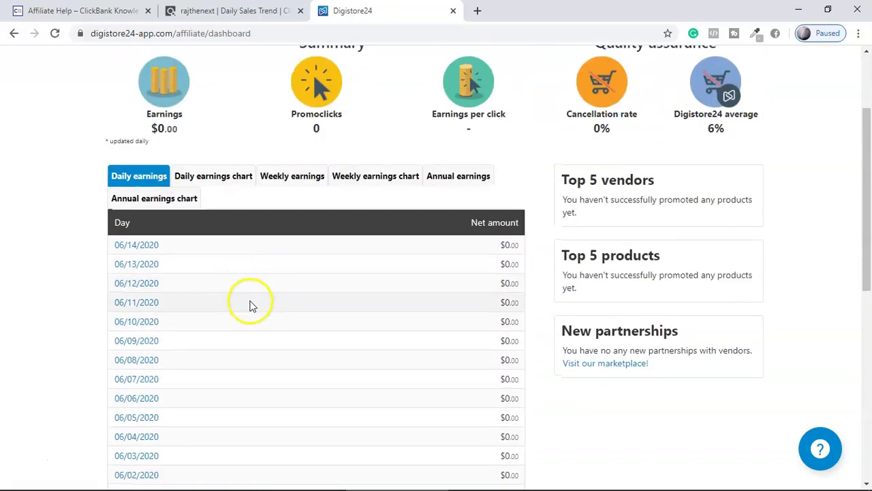
left_click(205, 310)
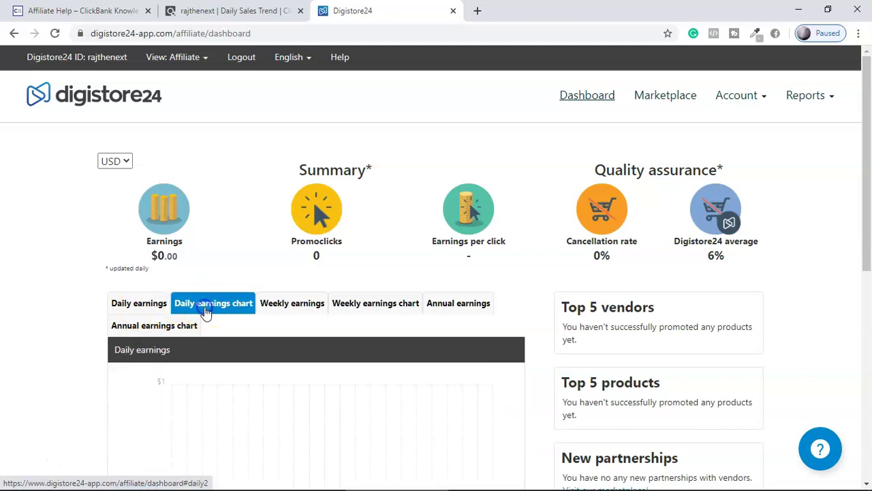
Switch to the ClickBank account and examine its hops-by-day analytics chart and data type options for comparison
left_click(232, 11)
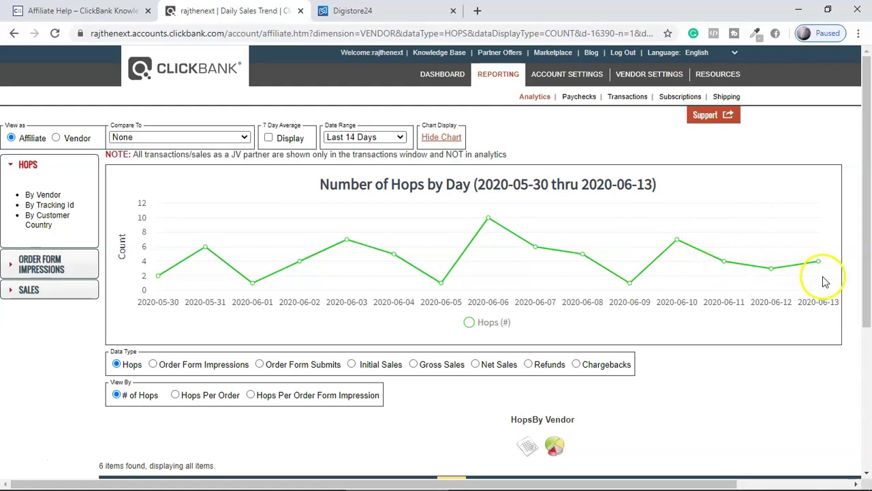
scroll(510, 351, "down", 1)
scroll(432, 354, "up", 1)
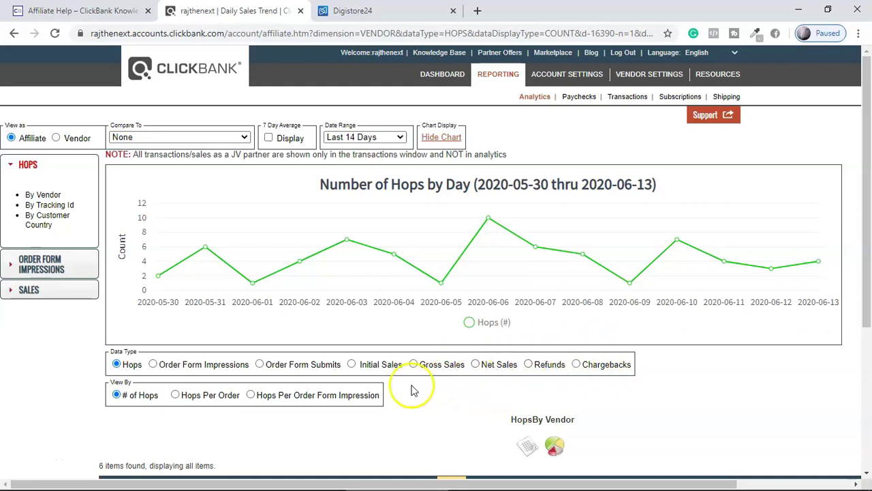
Return to the Digistore24 dashboard and review the weekly earnings, payouts, top vendors, top products and new partnerships sections
key("ctrl+Tab")
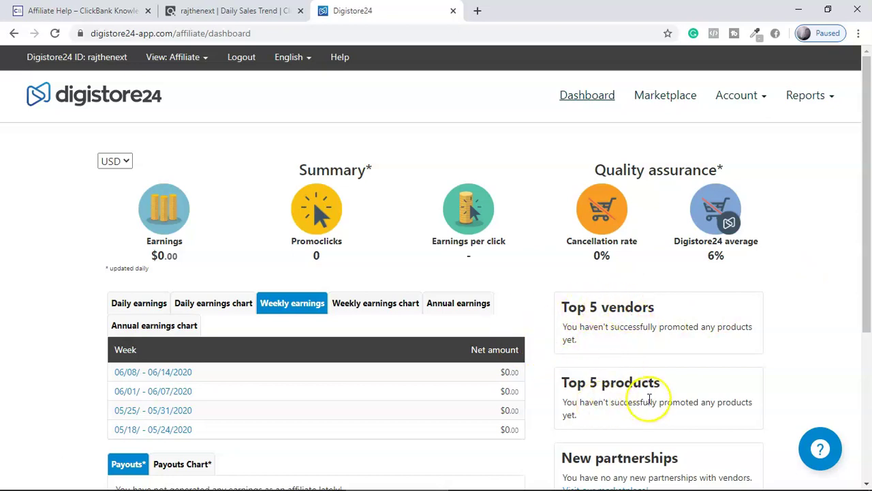
scroll(648, 399, "down", 1)
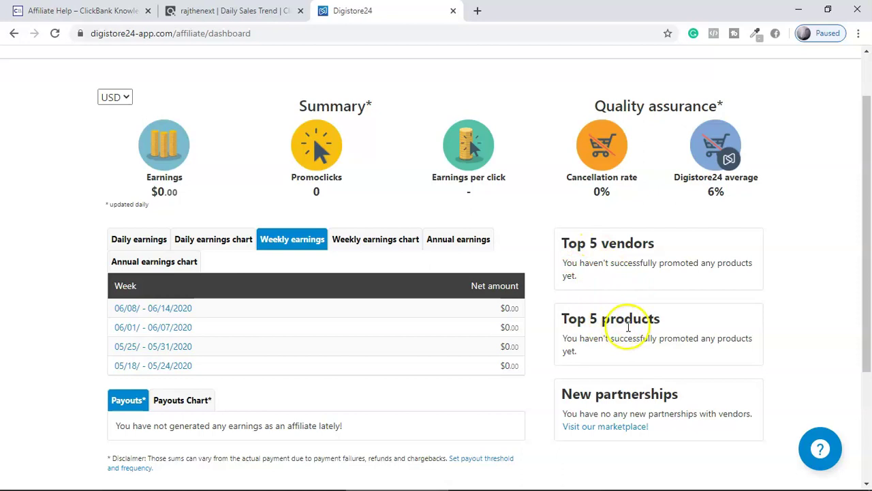
scroll(628, 327, "up", 1)
Open the account Details page and review its login, language, currency, timezone and address fields
mouse_move(760, 107)
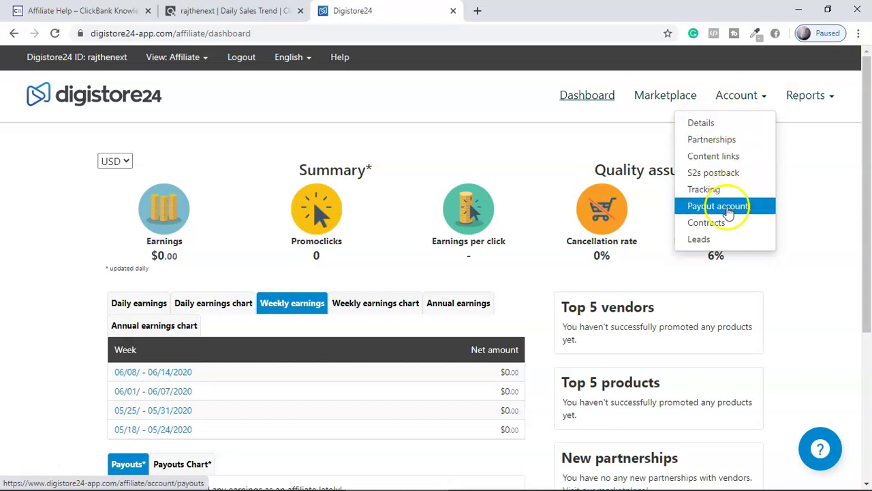
left_click(716, 128)
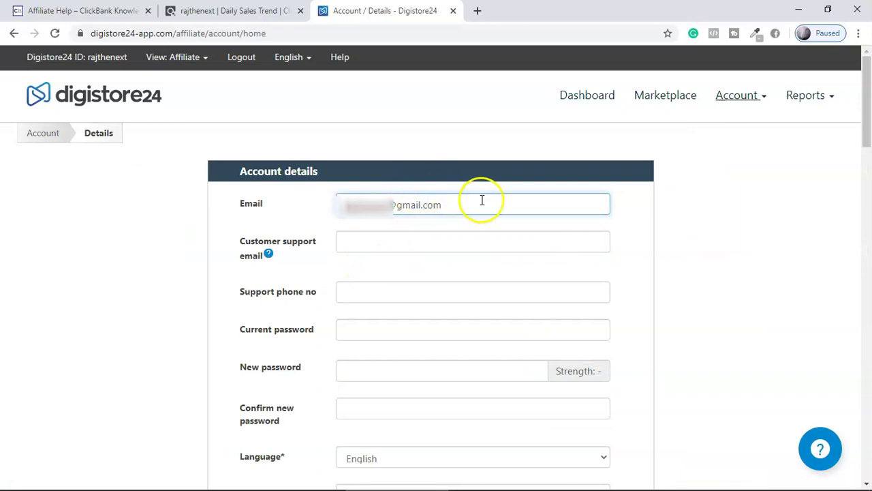
scroll(384, 222, "down", 4)
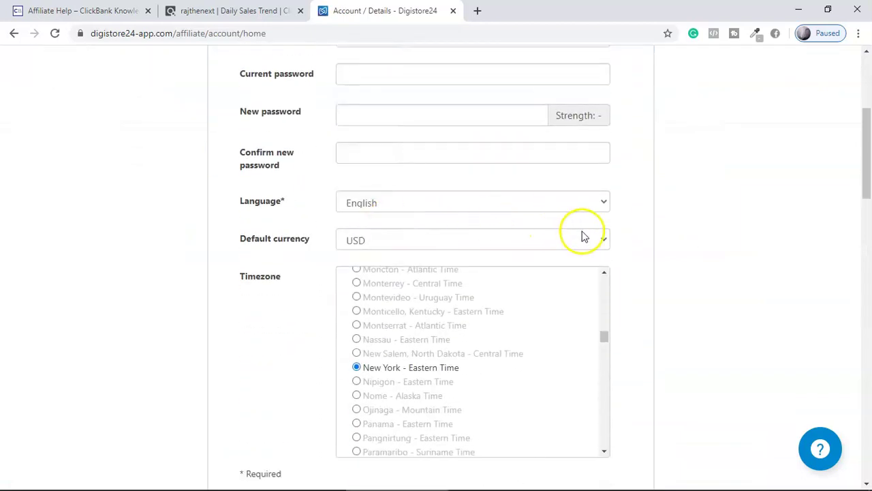
scroll(325, 268, "down", 4)
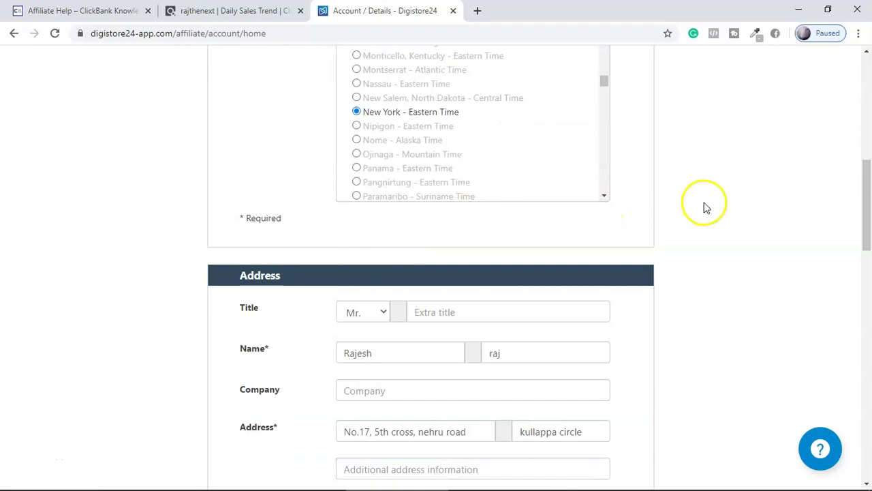
scroll(699, 212, "down", 6)
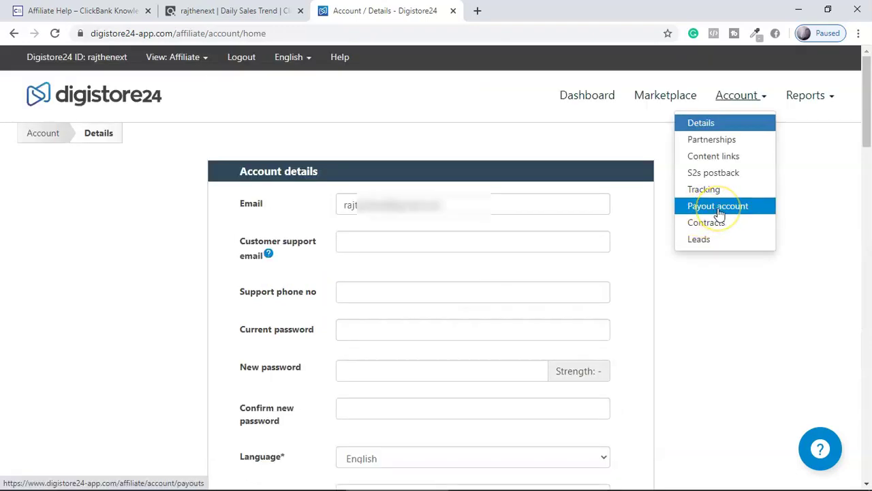
Open the Payout account page and check the options for payouts per month, leaving the setting as it is
left_click(718, 208)
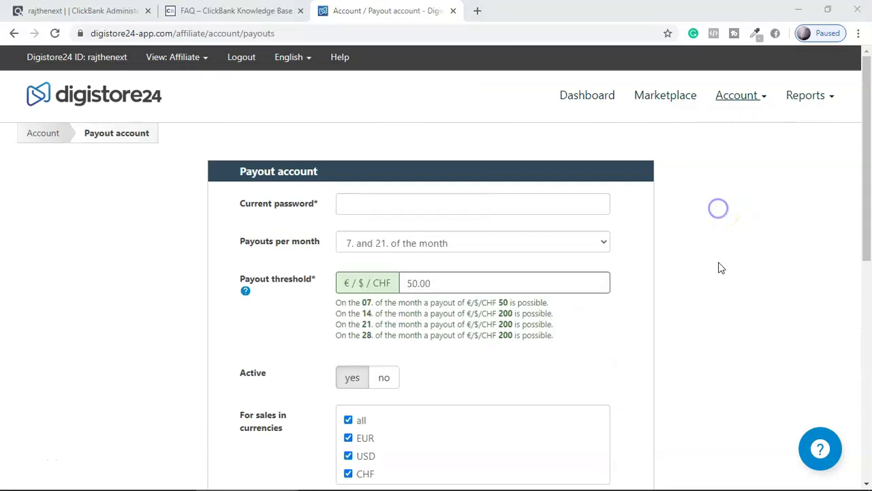
left_click(553, 243)
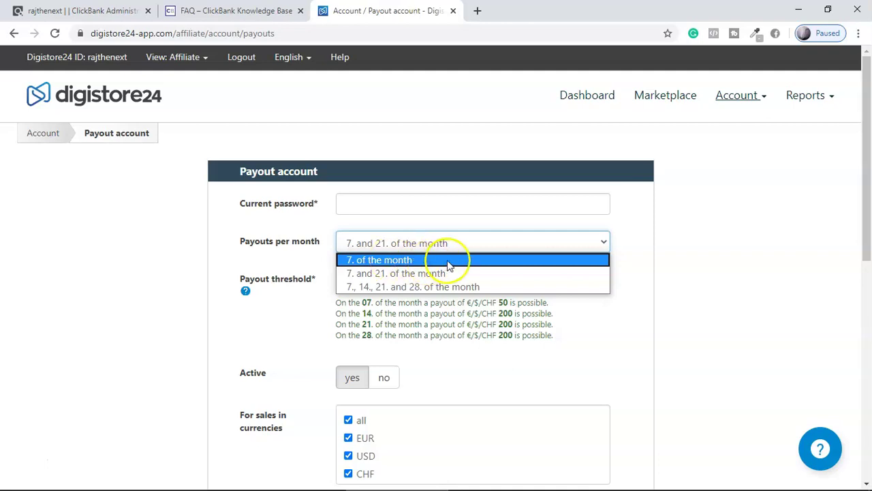
left_click(662, 272)
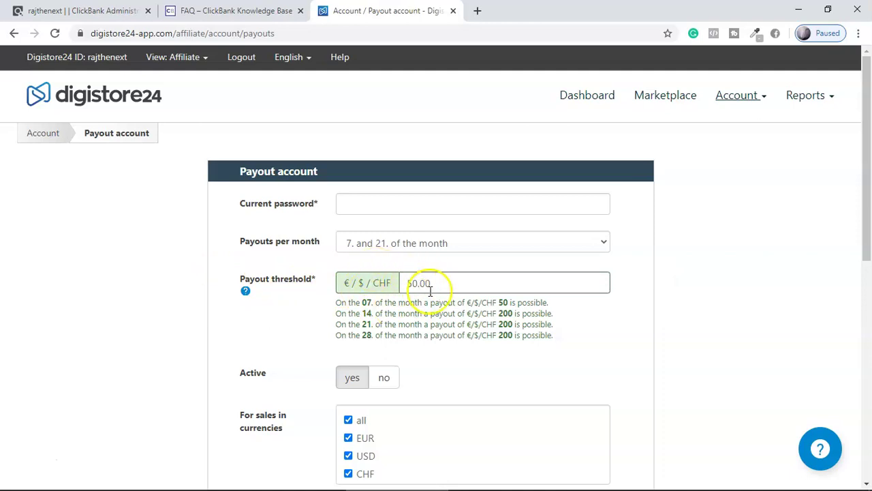
Review the sales currency and email notification settings, and check the available payout methods, keeping PayPal selected
scroll(415, 324, "down", 3)
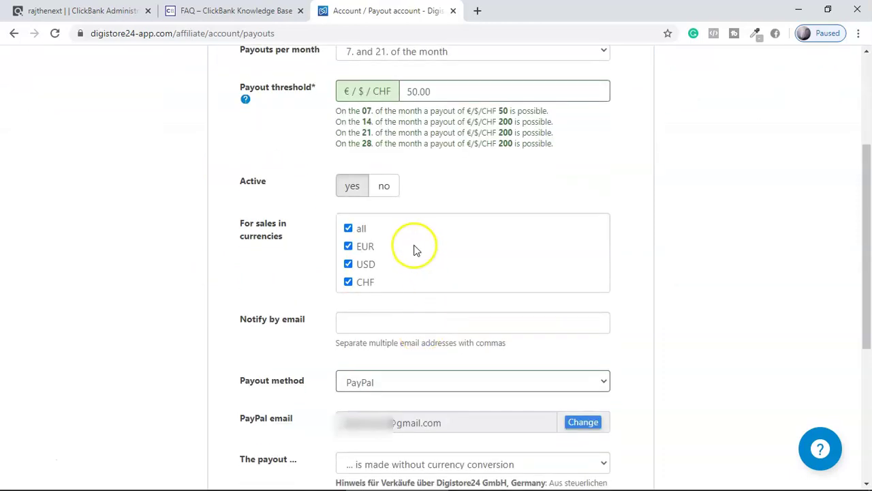
scroll(343, 225, "down", 1)
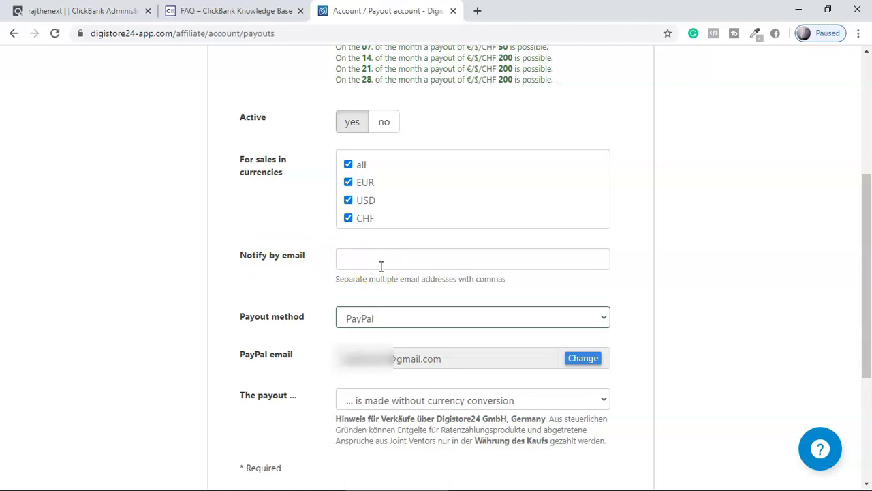
left_click(353, 267)
scroll(324, 274, "down", 1)
left_click(462, 259)
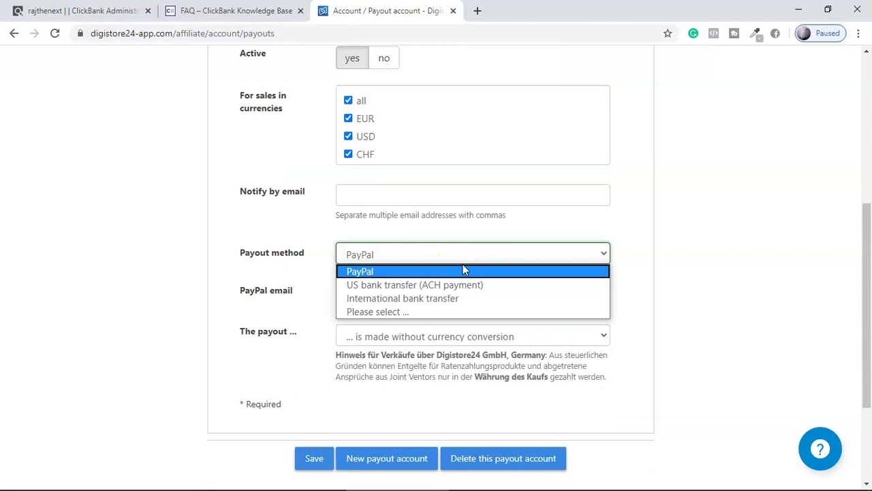
left_click(460, 286)
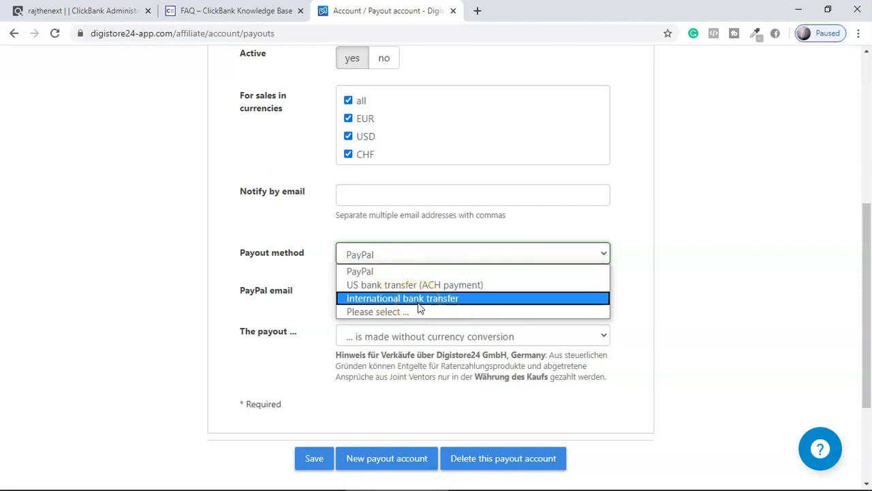
left_click(377, 272)
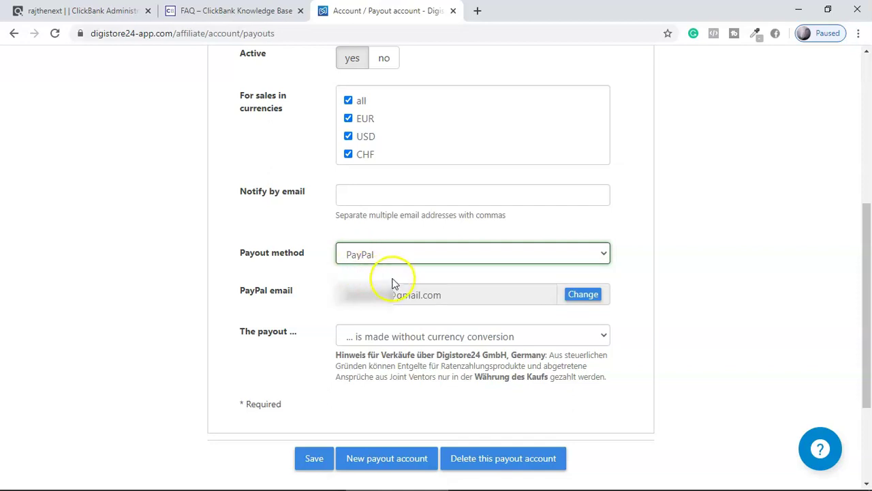
Start changing the PayPal email to examine the payout account verification checkout, and return to the payout account's currency conversion setting
left_click(583, 298)
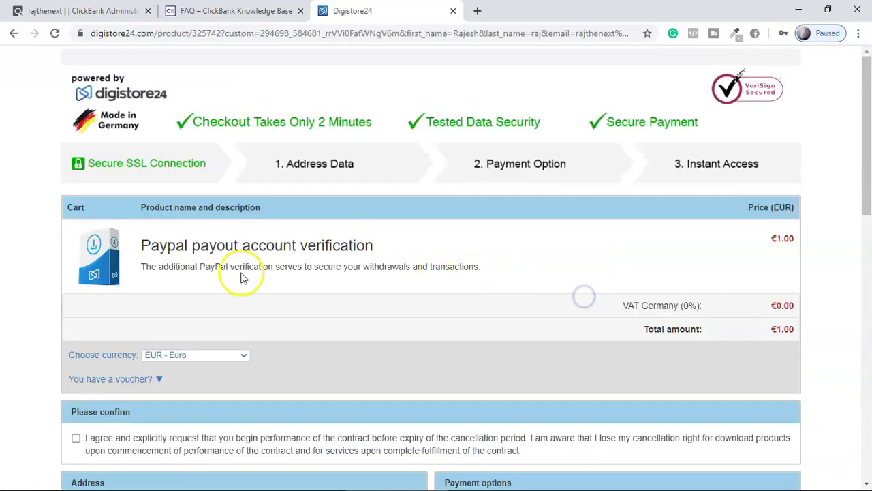
scroll(263, 276, "down", 1)
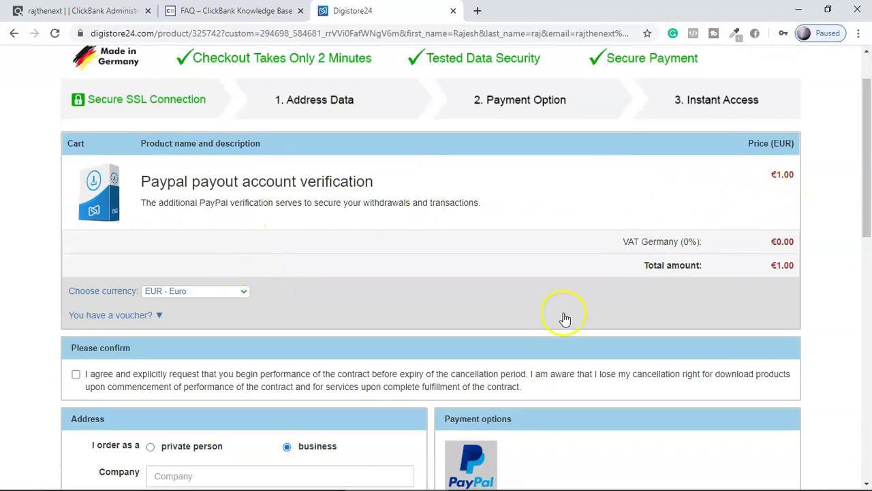
scroll(561, 318, "down", 2)
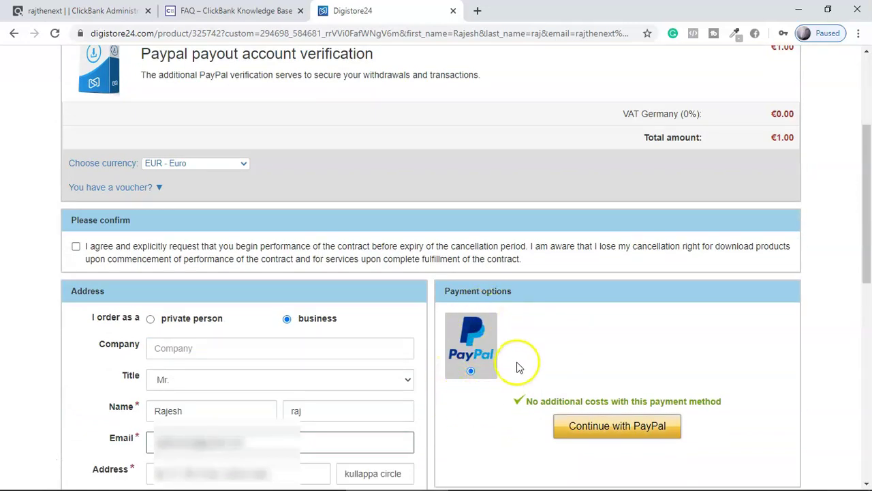
scroll(518, 375, "up", 3)
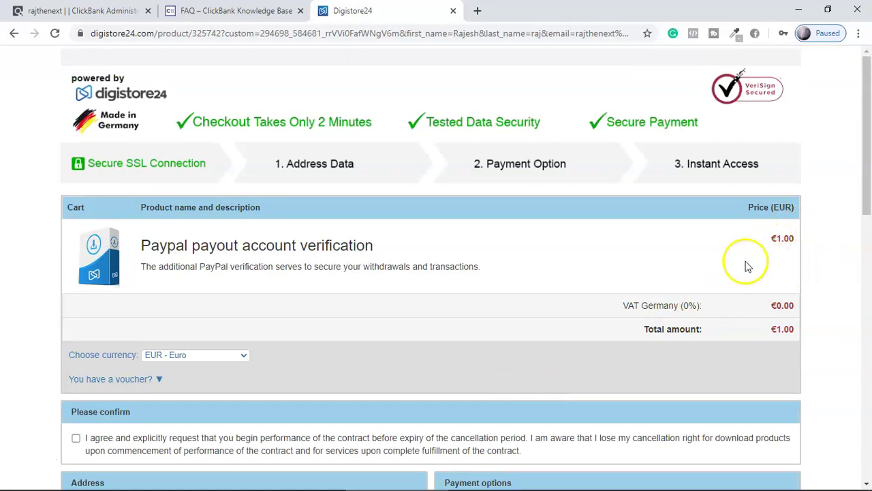
scroll(504, 307, "down", 3)
scroll(475, 359, "down", 2)
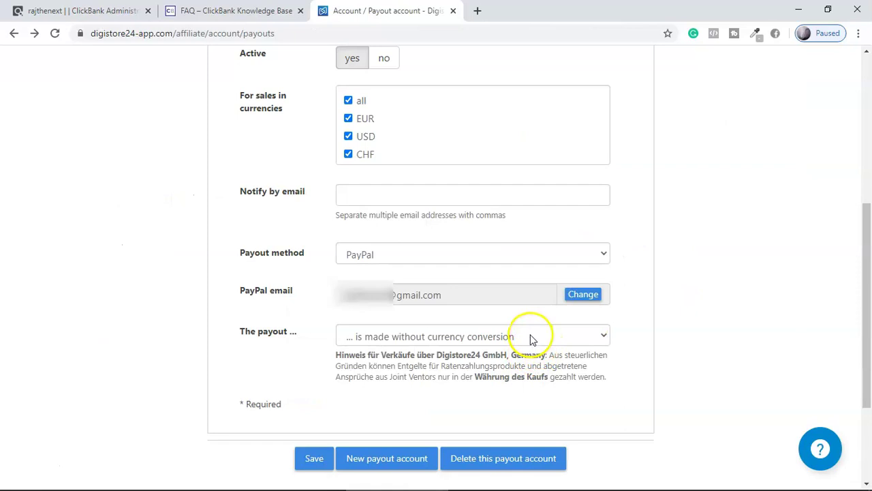
left_click(530, 338)
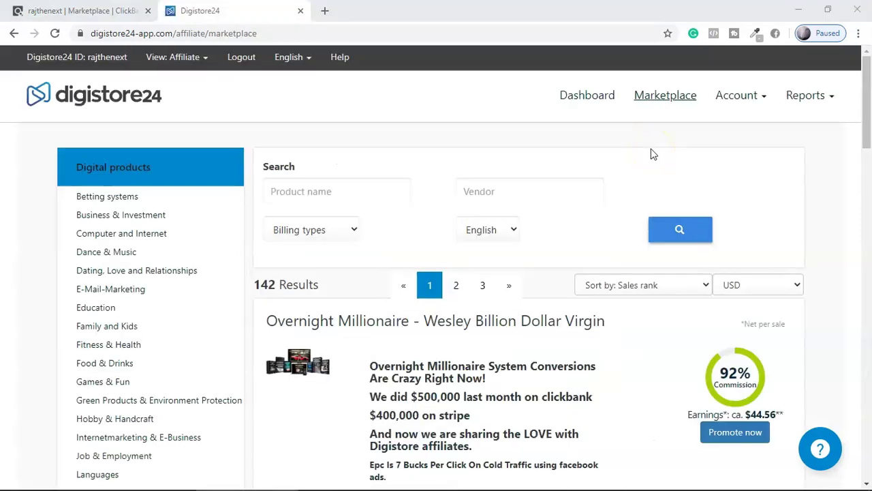
Browse the Digistore24 marketplace listings and examine each product's commission, earnings per sale, price, conversion and cancellation rate
scroll(652, 161, "down", 3)
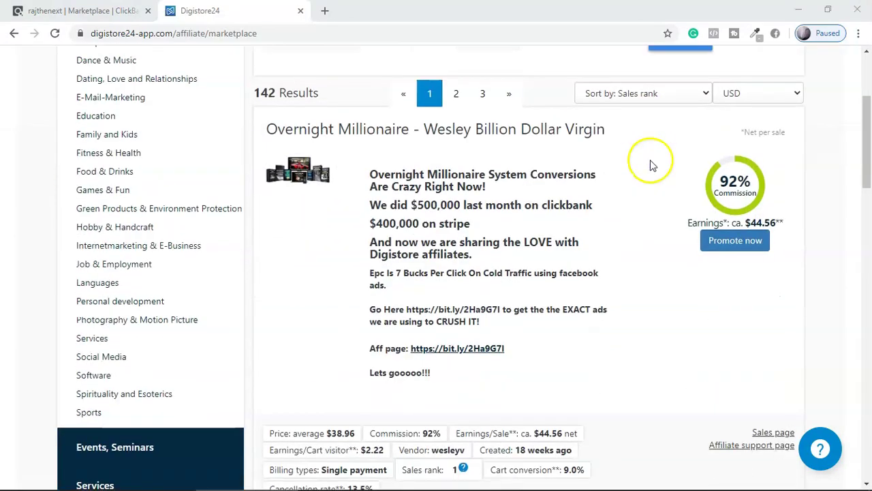
scroll(620, 174, "down", 1)
scroll(562, 177, "down", 5)
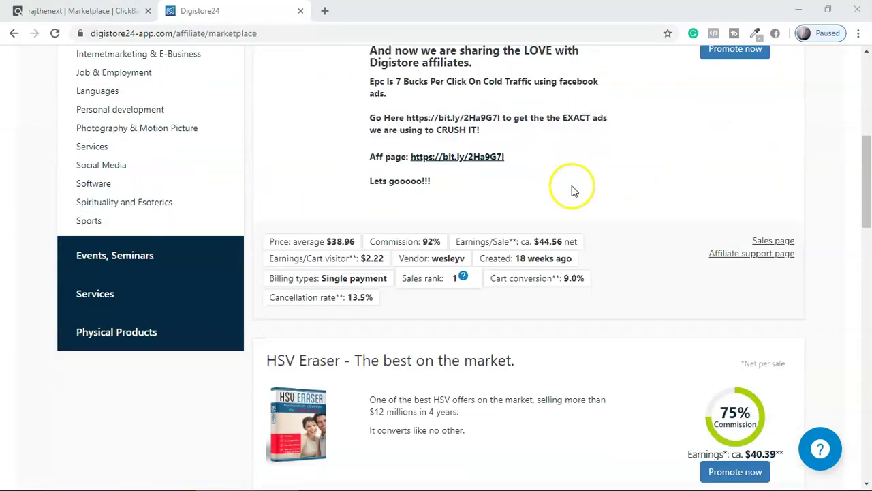
scroll(572, 198, "down", 8)
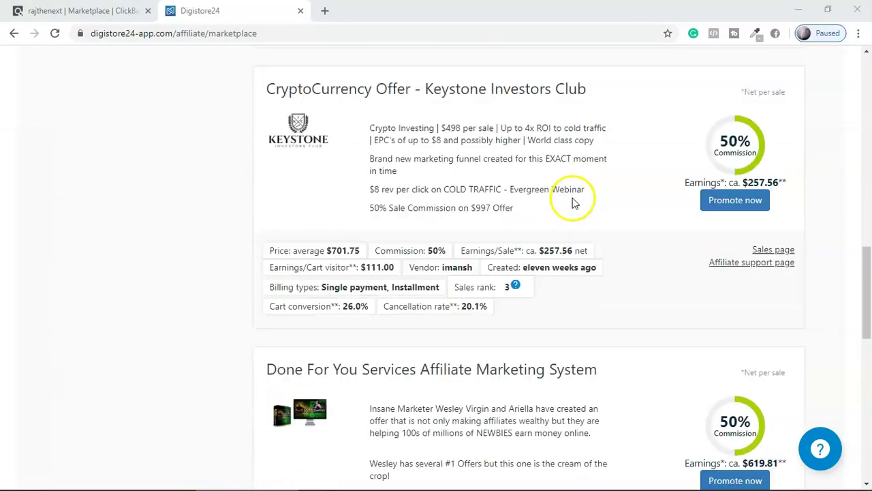
Compare commission percentages and earnings across the first page of Digistore24 products, from Overnight Millionaire to Pandemic Protocol
scroll(573, 203, "down", 3)
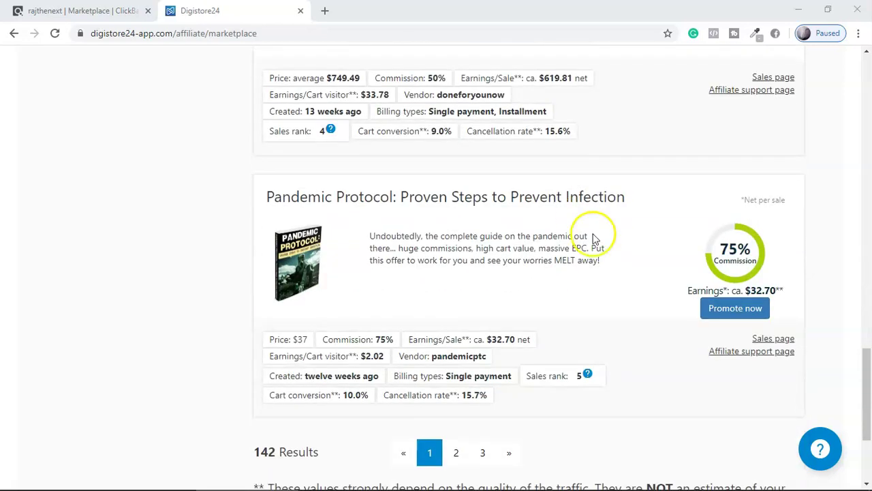
scroll(613, 256, "up", 4)
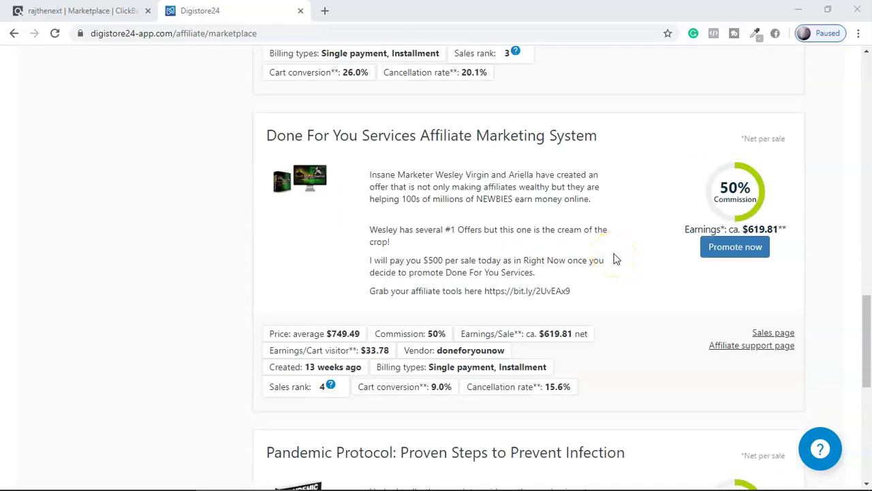
scroll(615, 260, "up", 6)
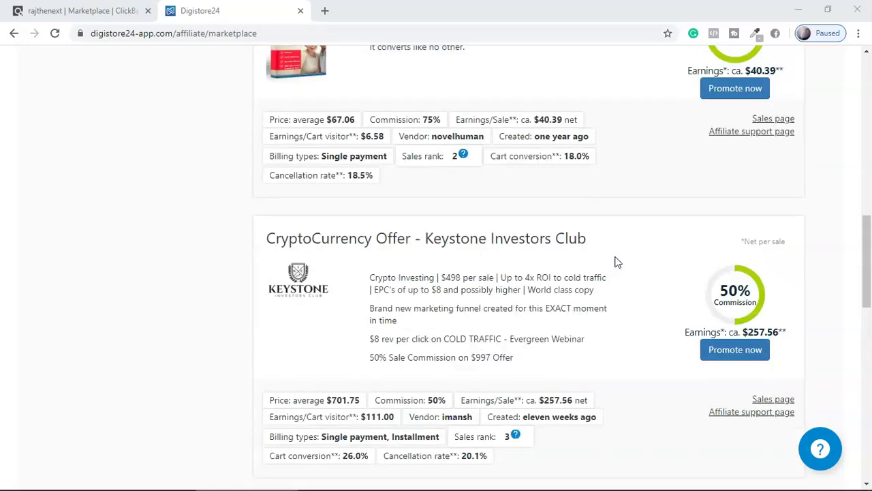
scroll(615, 262, "up", 11)
left_click(682, 313)
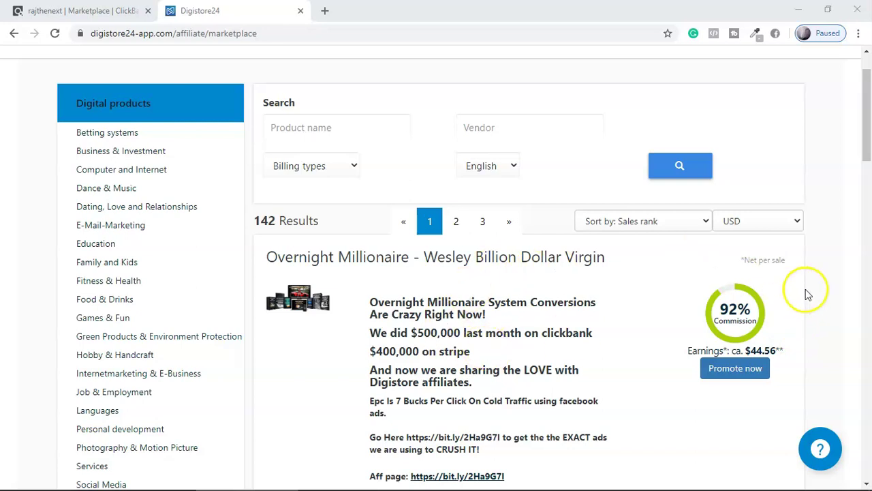
scroll(497, 296, "down", 1)
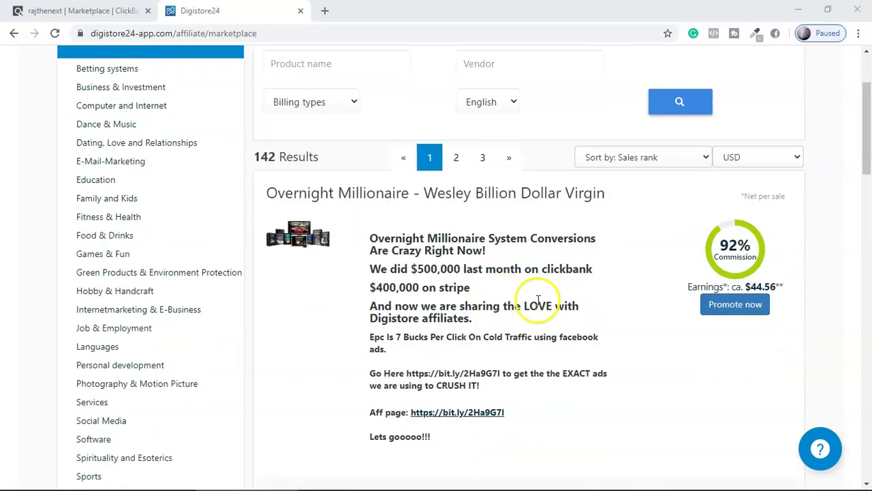
scroll(532, 303, "down", 1)
scroll(682, 316, "down", 4)
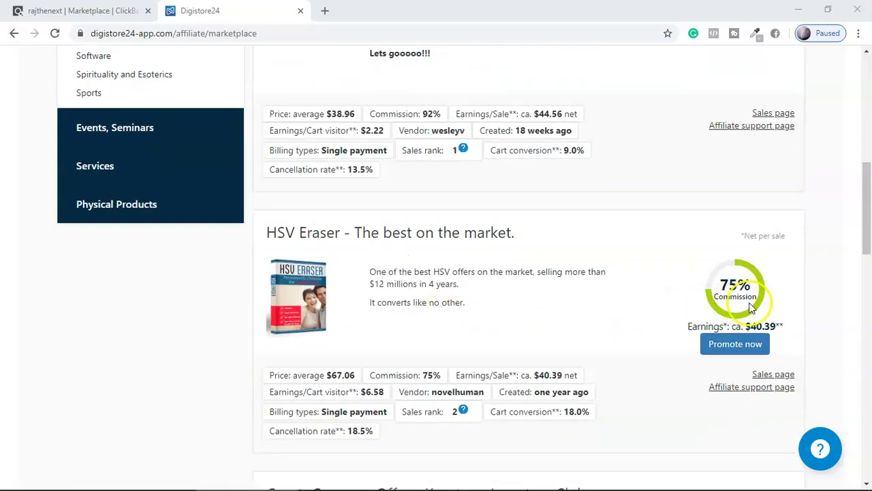
scroll(739, 310, "down", 4)
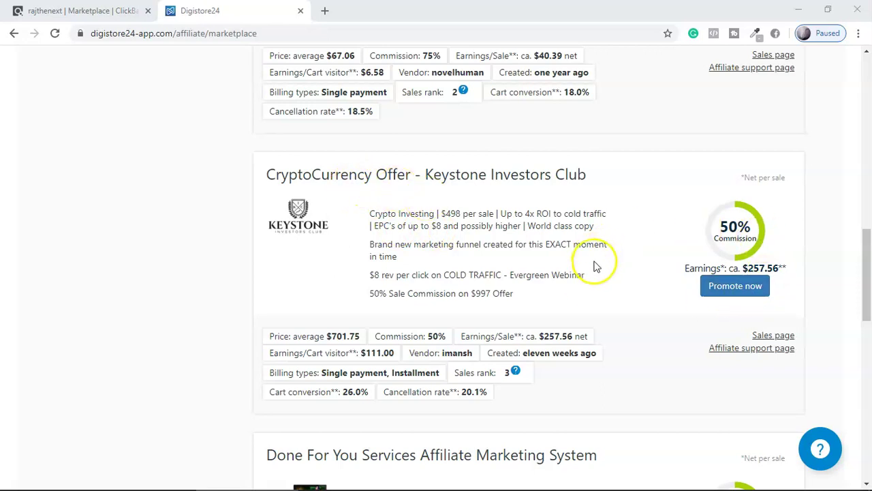
scroll(593, 265, "up", 4)
scroll(592, 270, "up", 10)
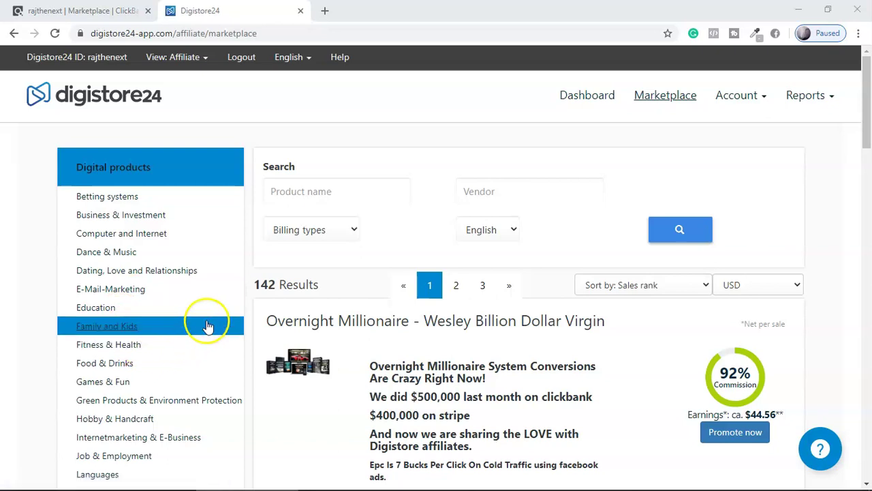
Check the seller rank breakdown of the Overnight Millionaire offer and compare it with the gravity scores in the ClickBank marketplace
scroll(600, 279, "down", 4)
scroll(546, 330, "down", 1)
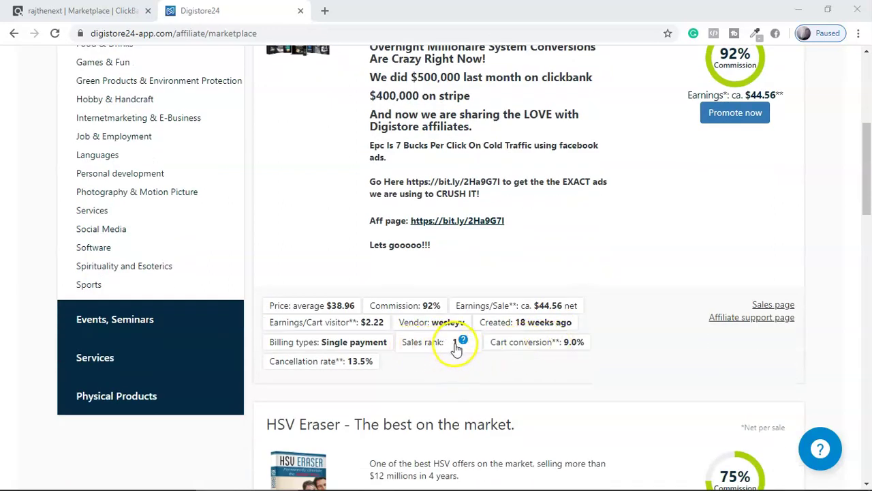
left_click(462, 341)
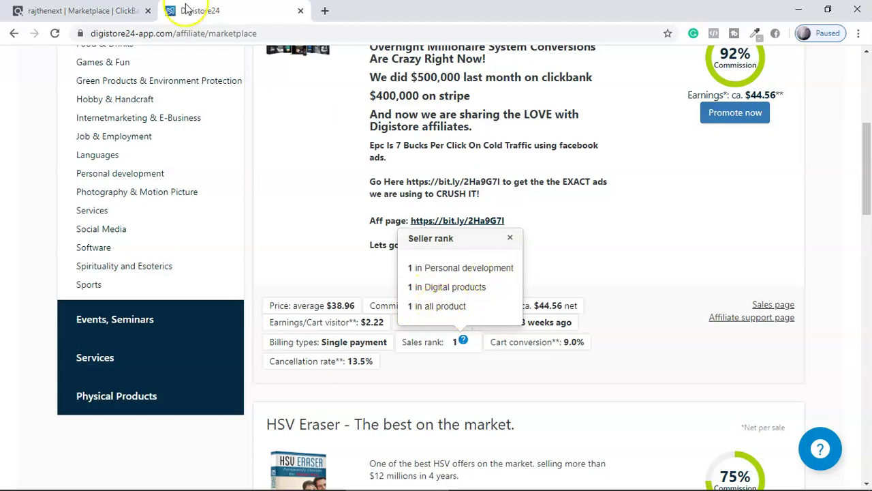
left_click(102, 11)
scroll(315, 193, "down", 2)
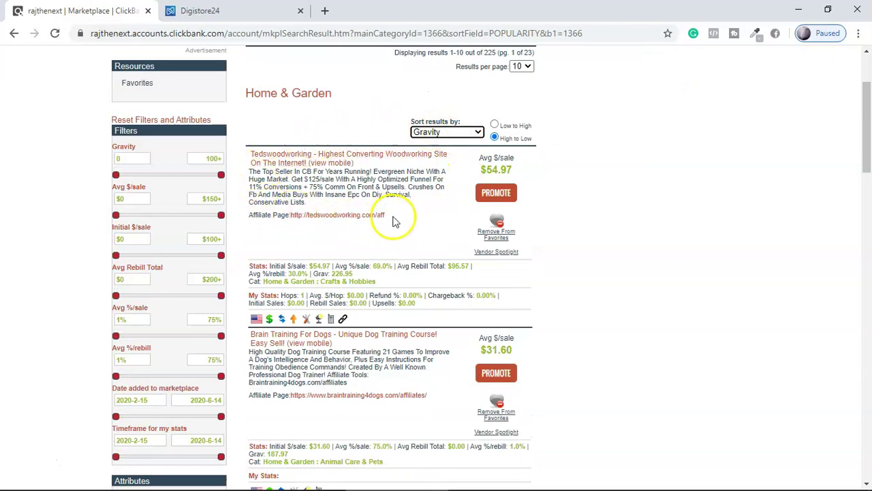
key("ctrl+Tab")
Check the seller ranks of HSV Eraser and the Keystone Investors Club offer, and Keystone's cancellation rate and cart conversion
left_click(464, 285)
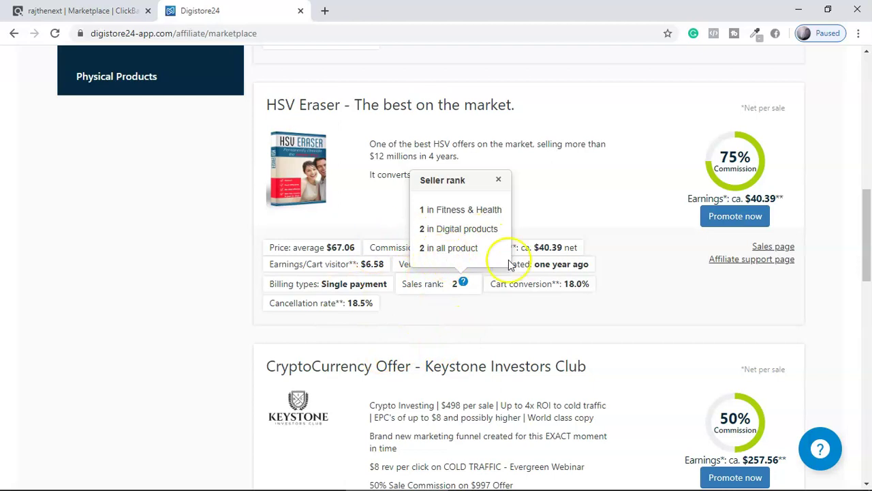
scroll(503, 181, "down", 5)
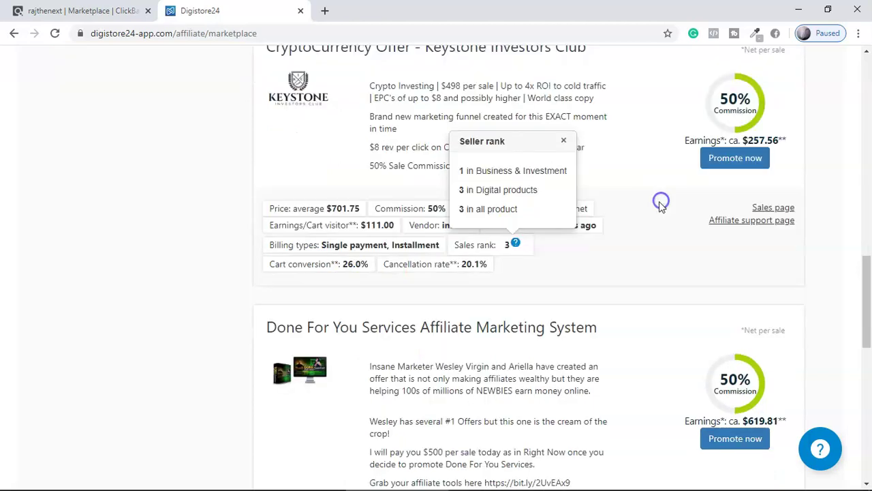
left_click(564, 140)
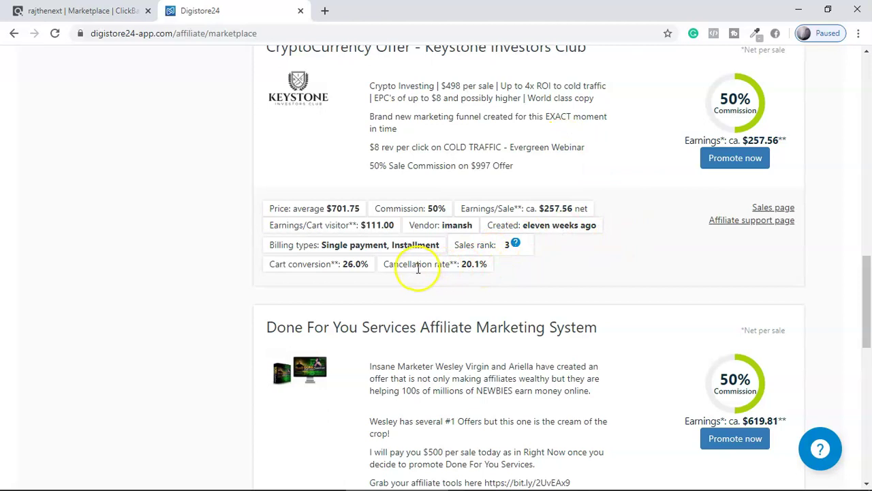
left_click_drag(426, 266, 492, 268)
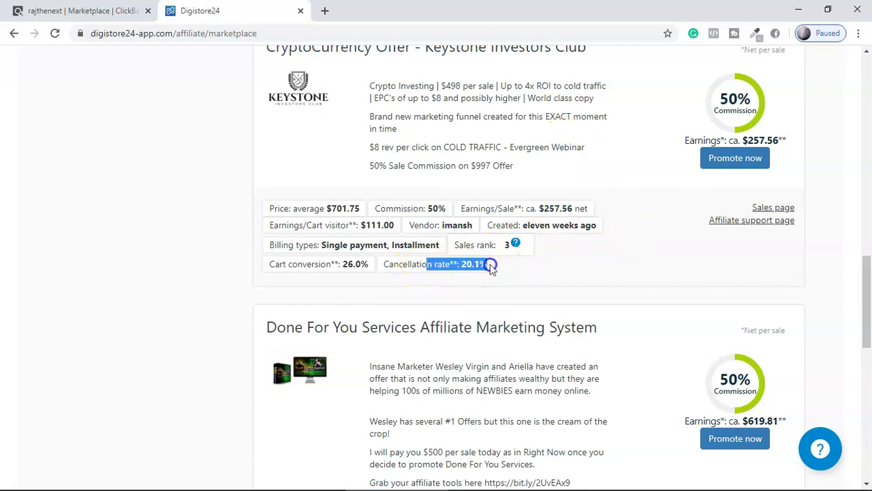
left_click(324, 268)
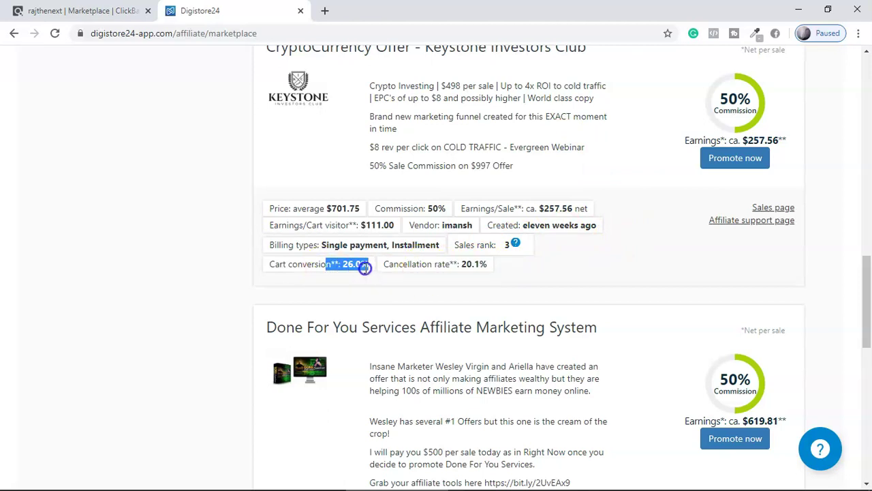
Compare the ClickBank listing statistics for Tedswoodworking with the conversion and cancellation rates shown for HSV Eraser on Digistore24
key("ctrl+1")
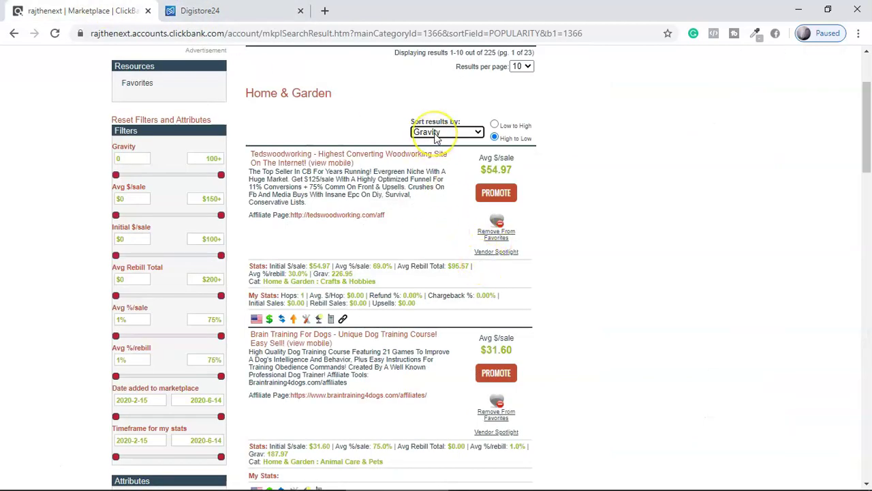
left_click(500, 259)
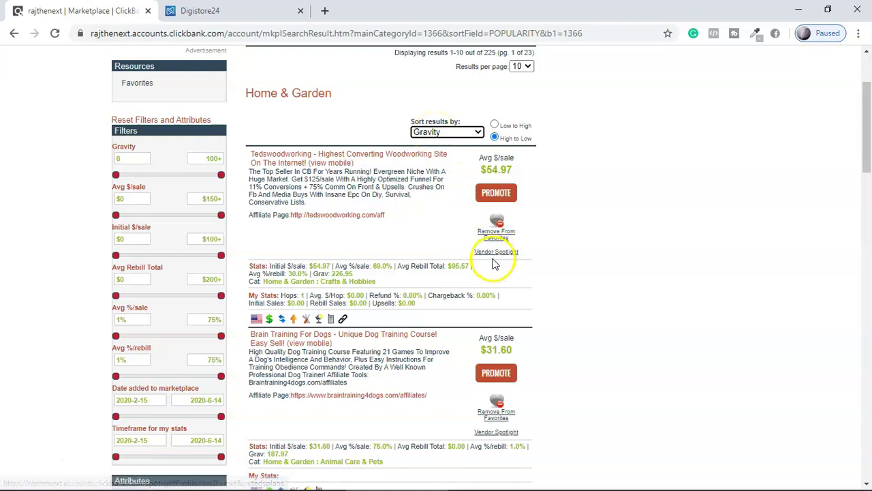
key("ctrl+2")
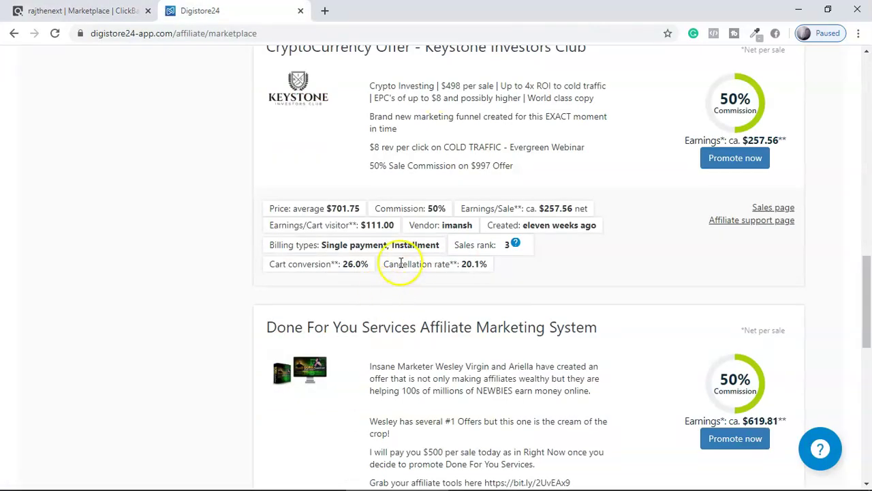
scroll(367, 268, "up", 5)
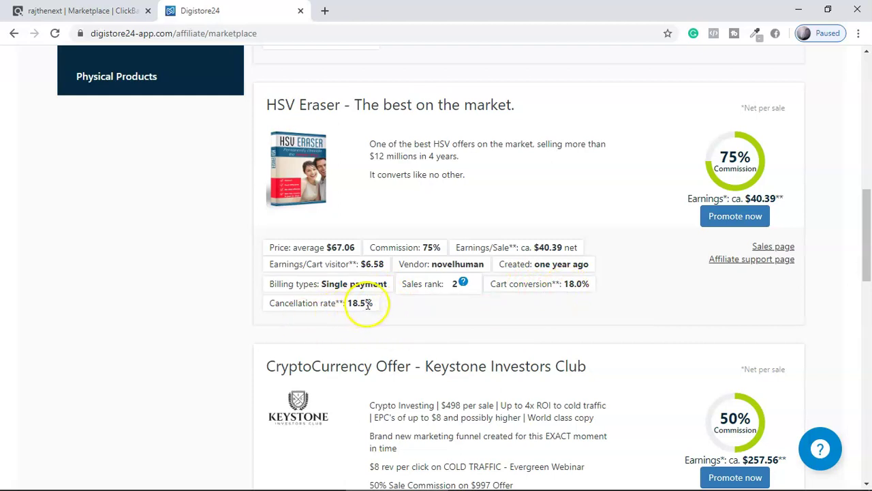
Request to promote the Overnight Millionaire offer to get its promolink, and dismiss the confirmation dialog
scroll(731, 286, "up", 5)
scroll(708, 231, "up", 3)
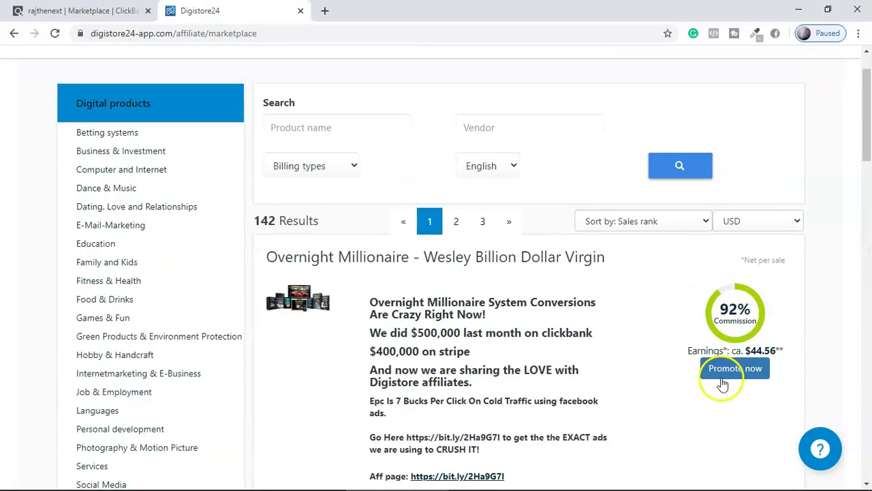
scroll(722, 382, "down", 1)
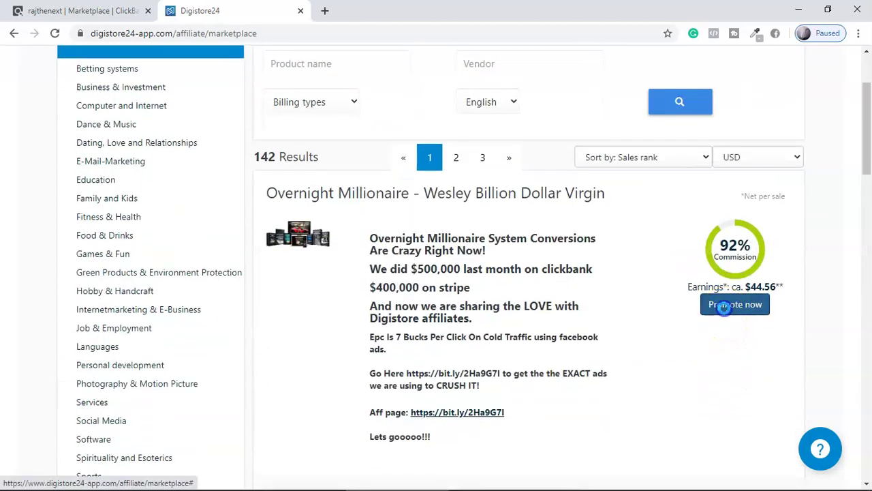
left_click(723, 307)
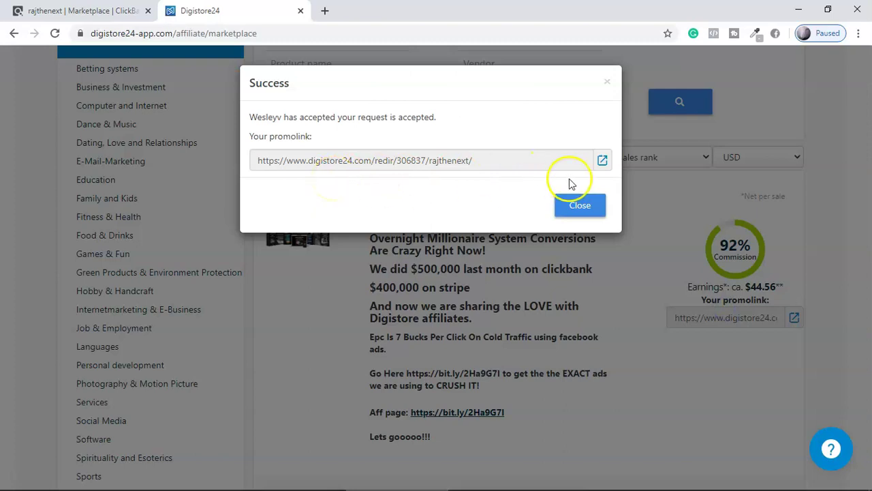
left_click(608, 81)
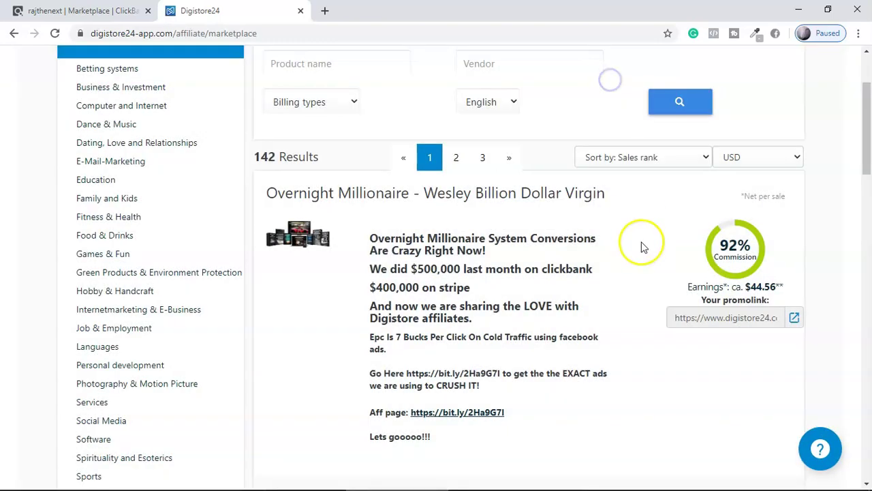
Open the Overnight Millionaire sales page and affiliate support page, and look through the sales page
scroll(477, 260, "down", 3)
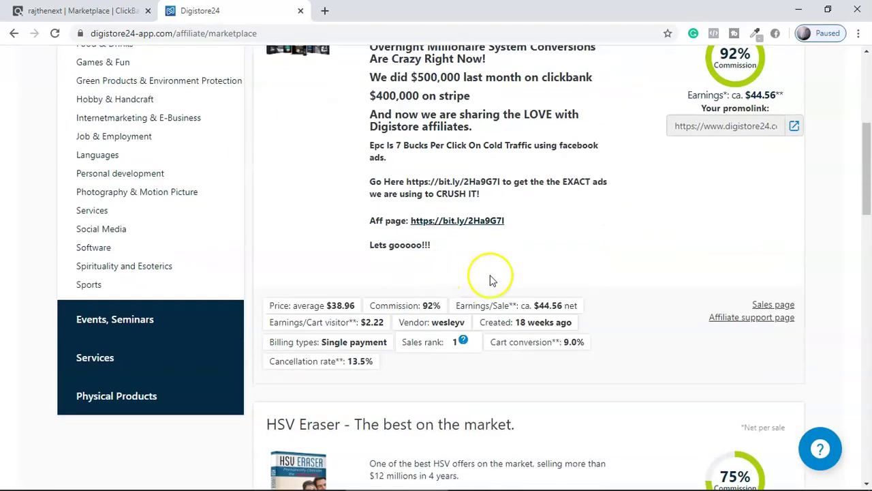
left_click(766, 307)
scroll(674, 205, "down", 5)
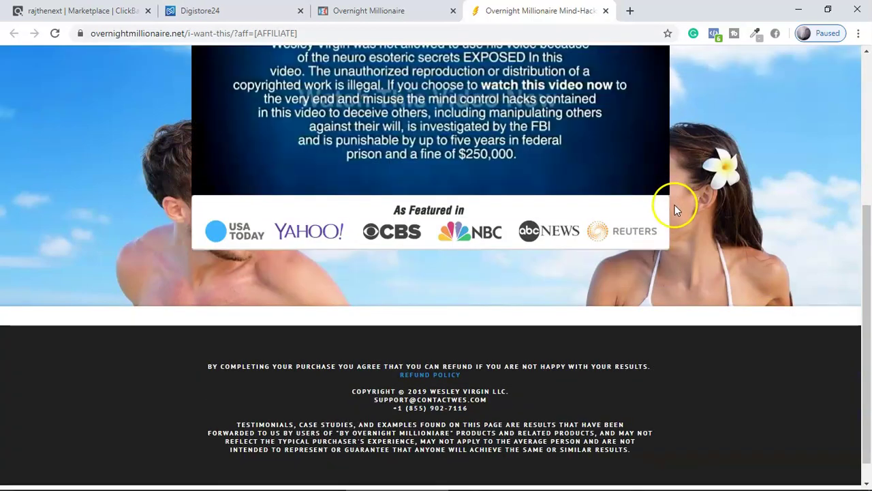
scroll(672, 208, "up", 5)
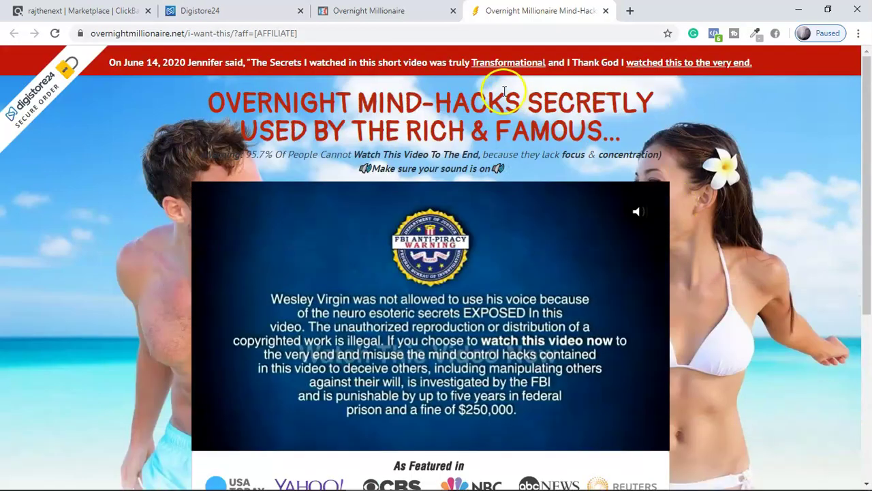
Look through the Overnight Millionaire affiliate support page for its promotional resources, and return to the Digistore24 marketplace
left_click(382, 10)
scroll(594, 263, "down", 5)
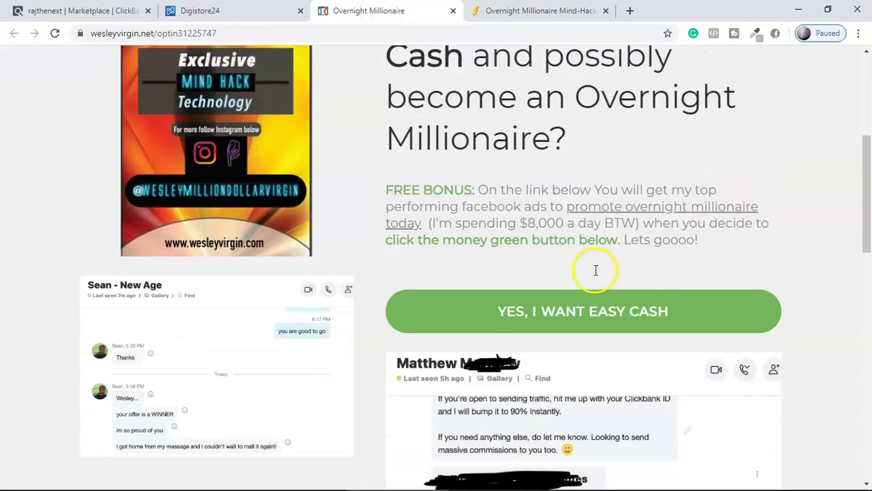
scroll(595, 270, "down", 12)
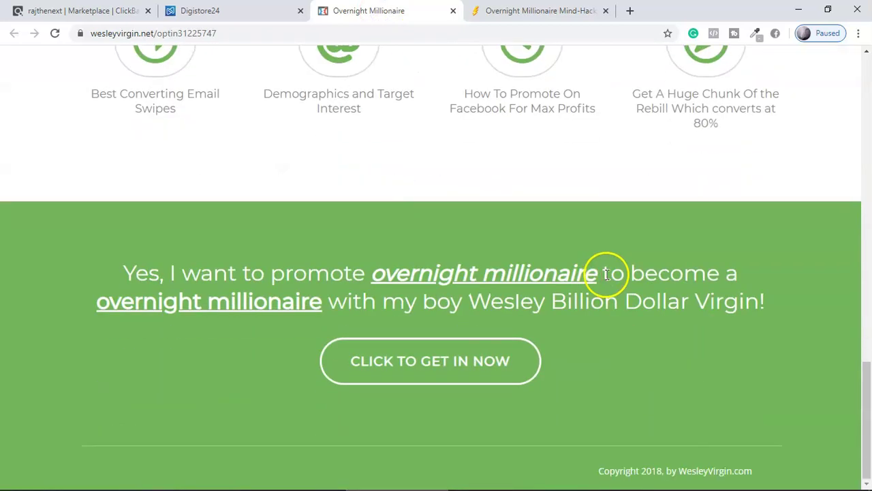
scroll(440, 293, "up", 15)
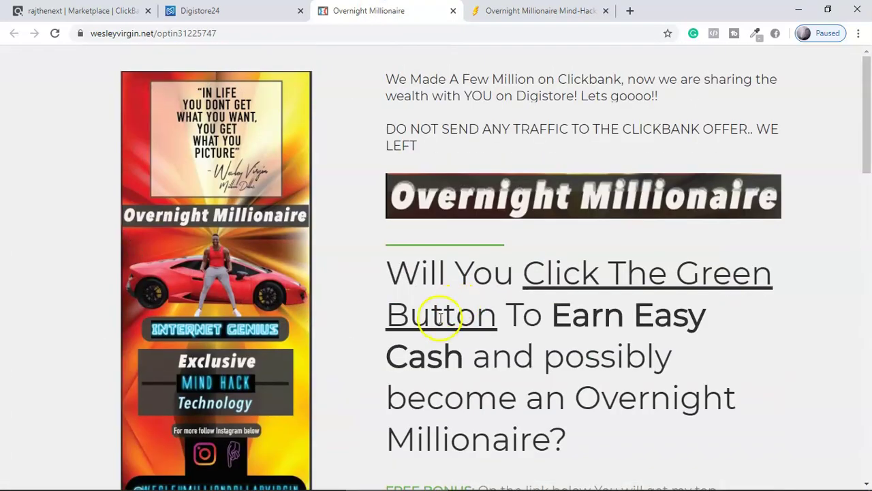
left_click(257, 18)
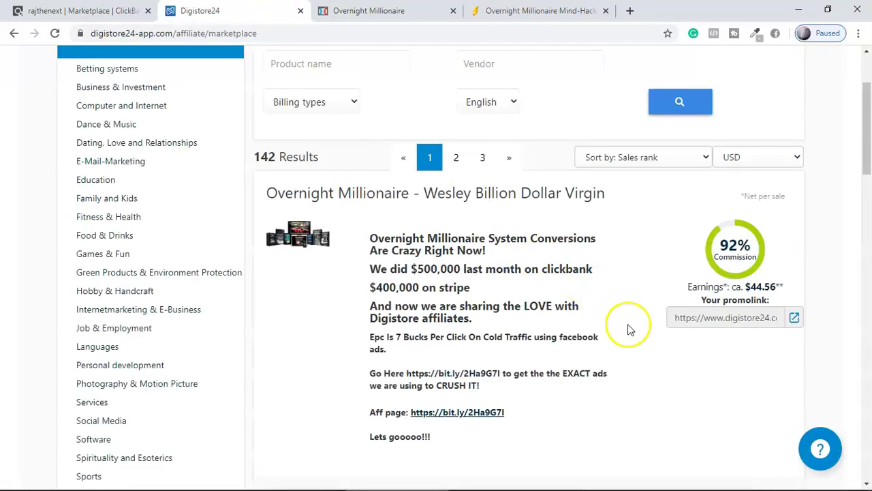
scroll(641, 389, "up", 2)
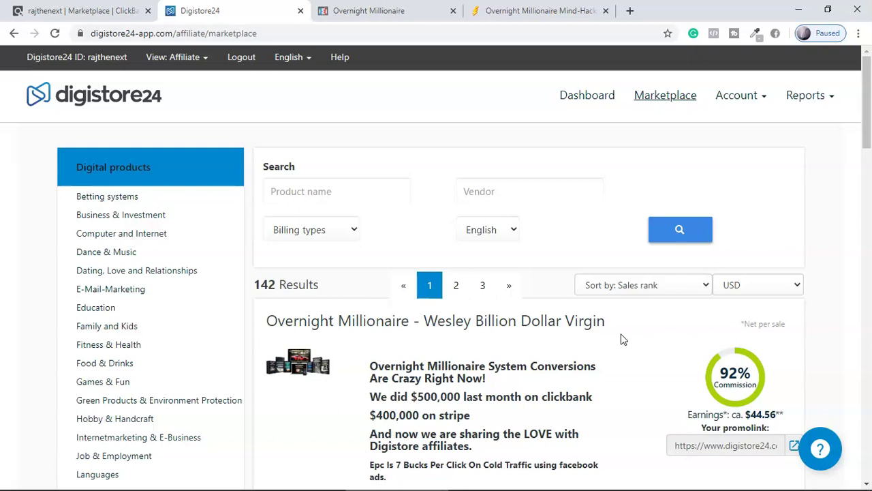
left_click(805, 144)
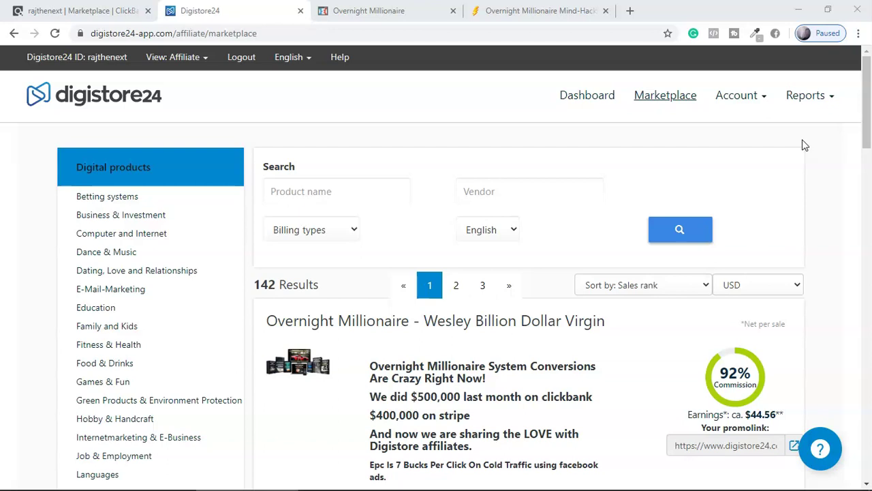
left_click(746, 150)
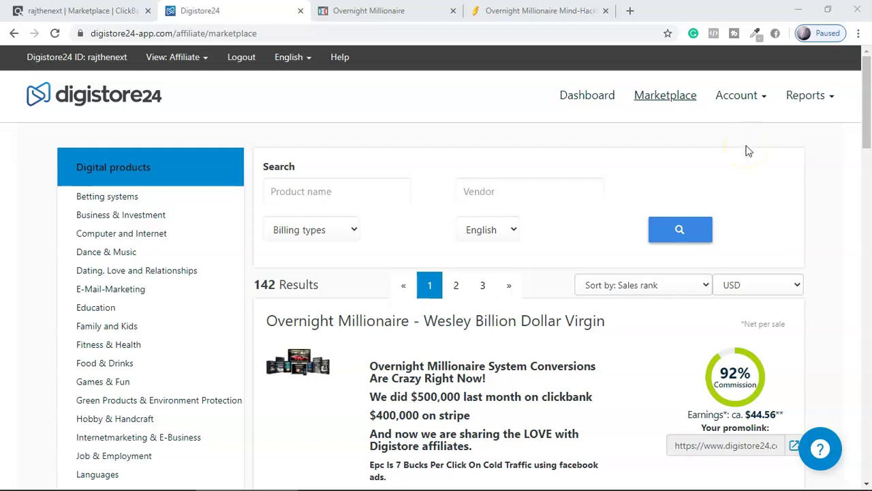